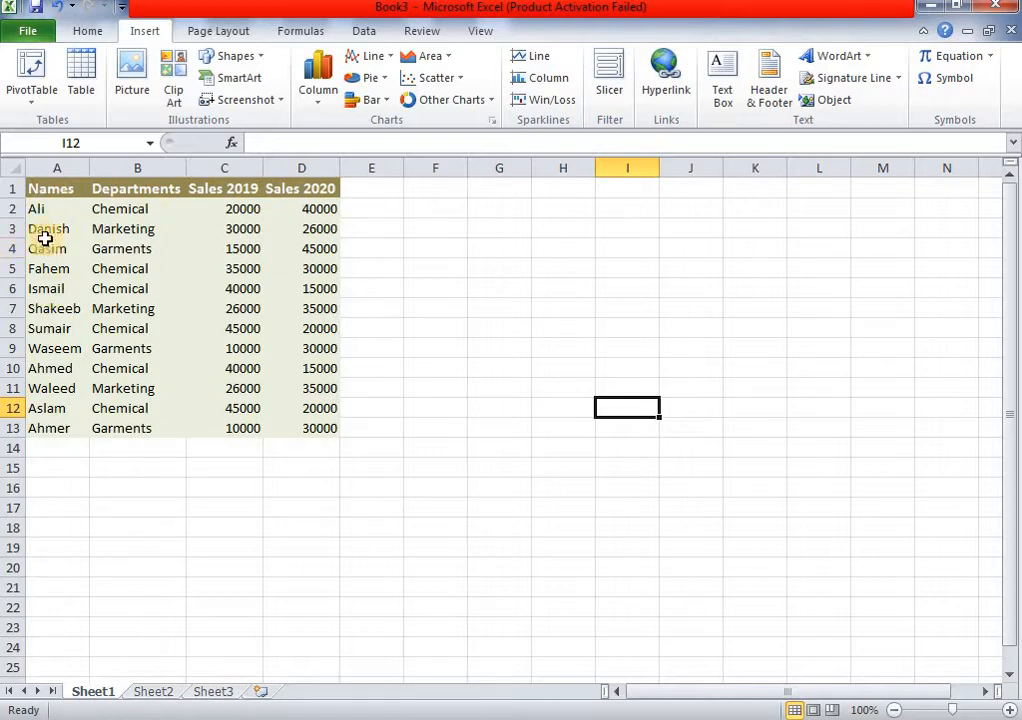
{"action": "left_click", "coordinate": [5, 206]}
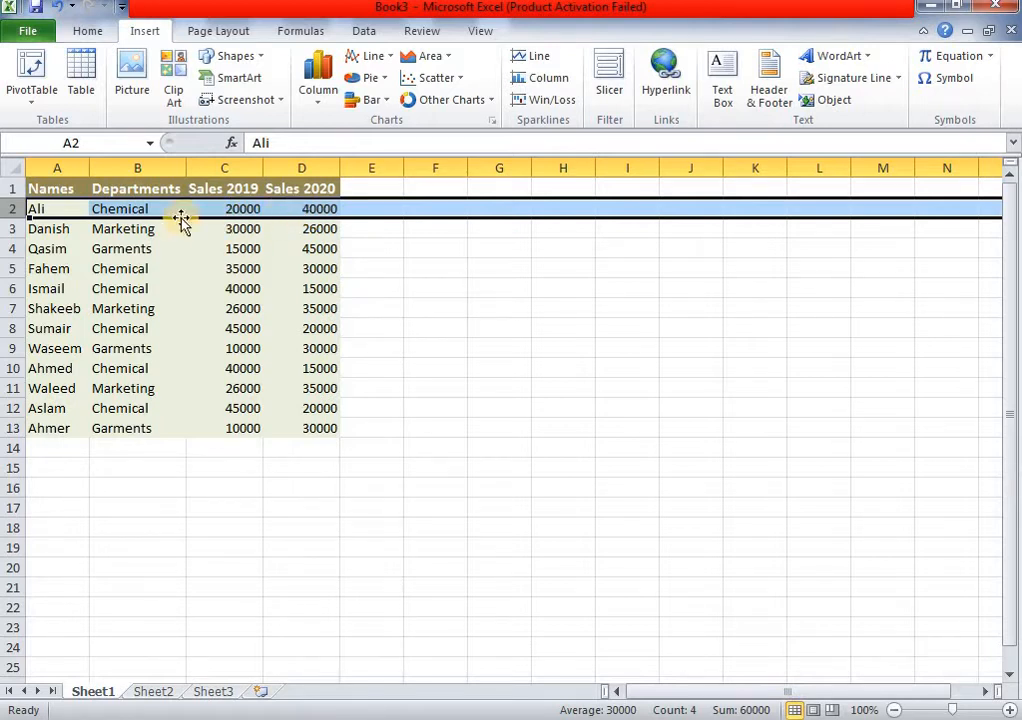
{"action": "left_click", "coordinate": [5, 229]}
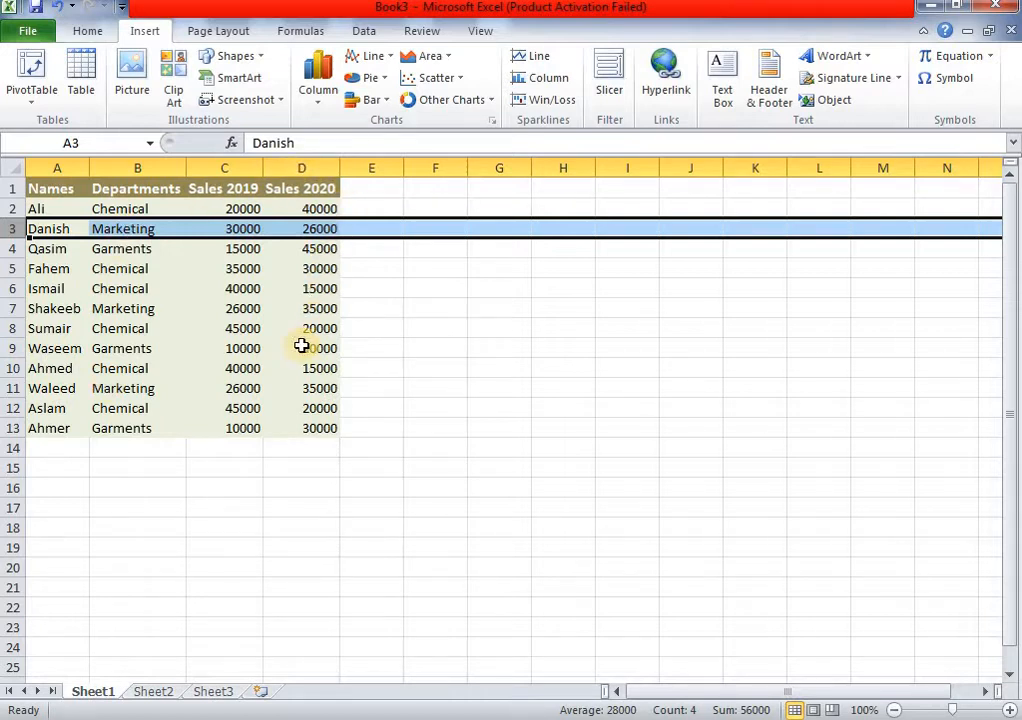
{"action": "left_click", "coordinate": [390, 342]}
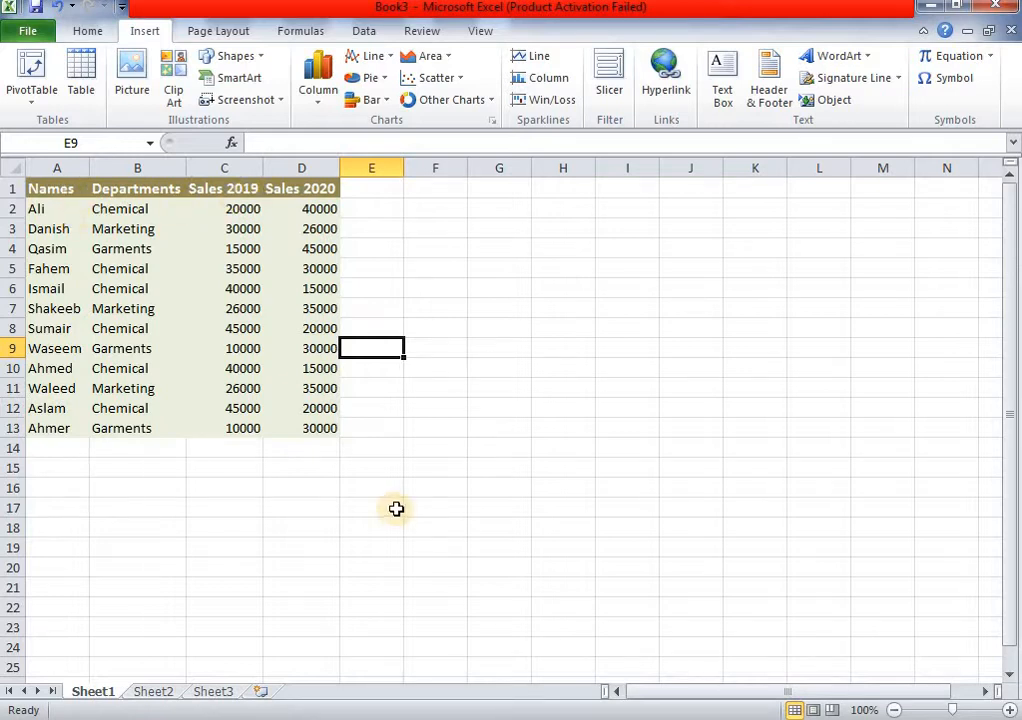
{"action": "left_click", "coordinate": [410, 304]}
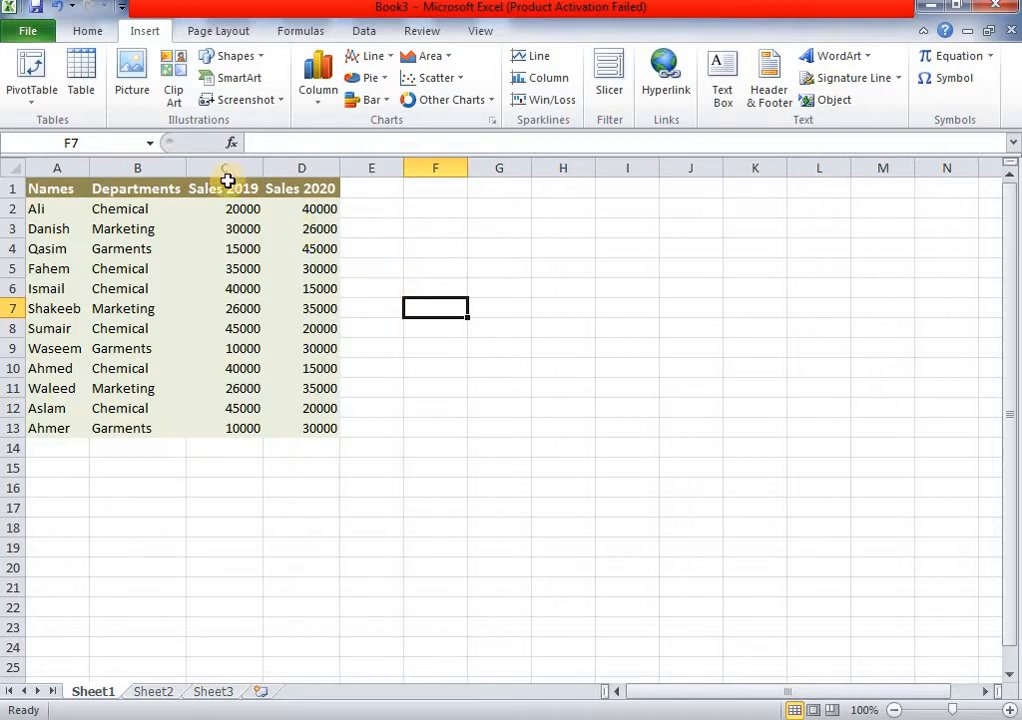
Create a PivotTable on a new worksheet from the sales data range Sheet1!$A$1:$D$13
{"action": "left_click", "coordinate": [88, 32]}
{"action": "left_click", "coordinate": [145, 31]}
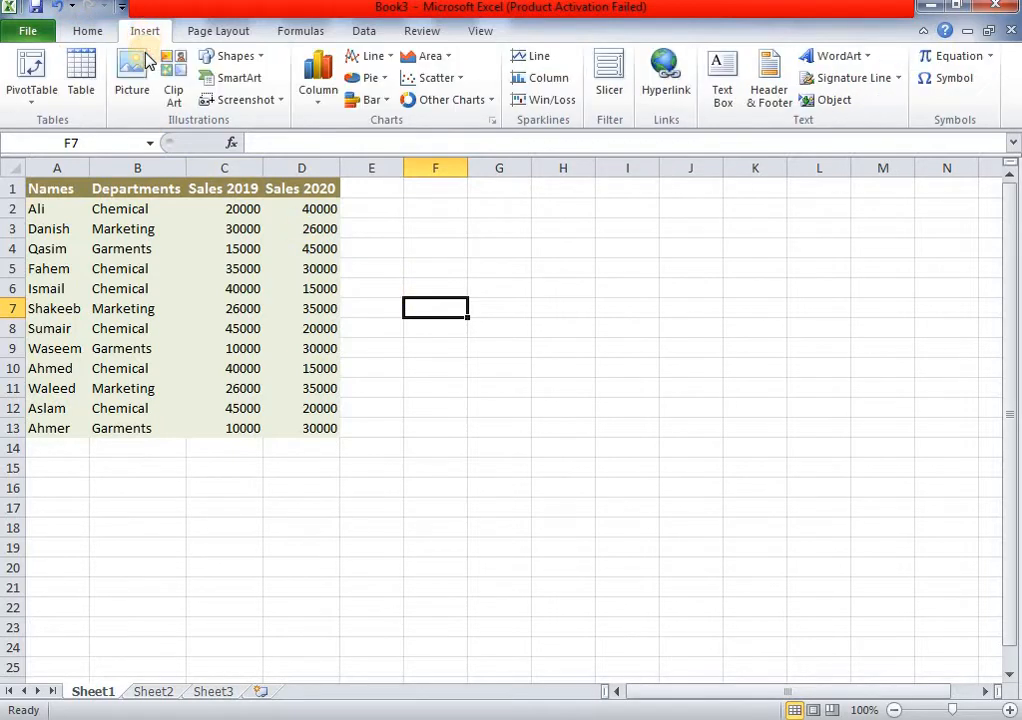
{"action": "left_click", "coordinate": [139, 256]}
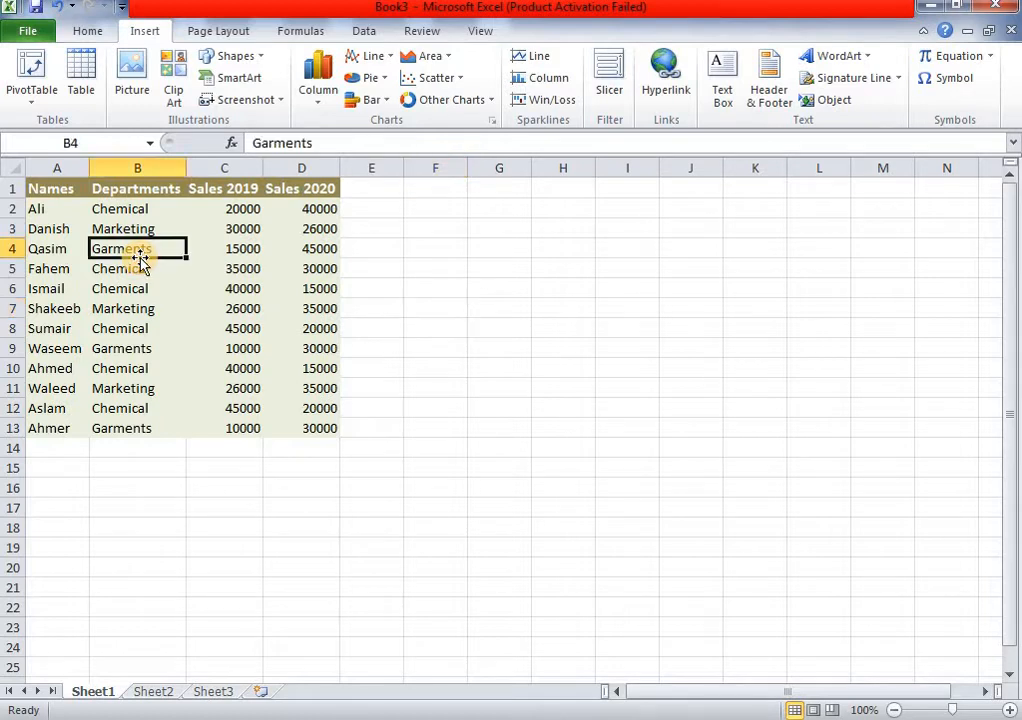
{"action": "left_click", "coordinate": [33, 75]}
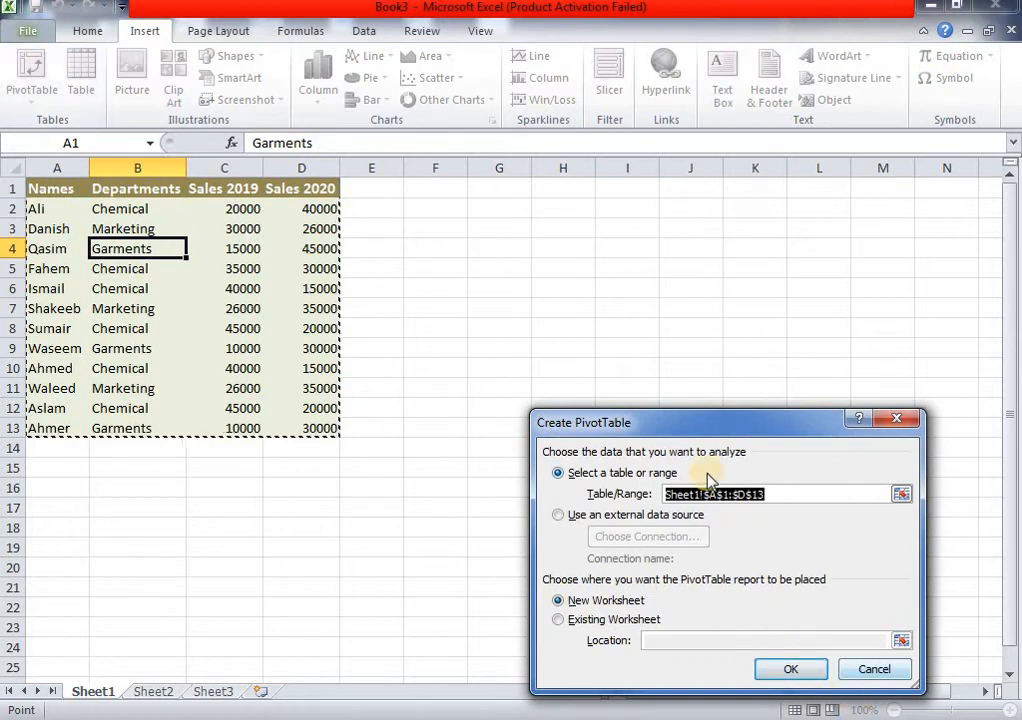
{"action": "left_click_drag", "start_coordinate": [706, 425], "coordinate": [553, 320]}
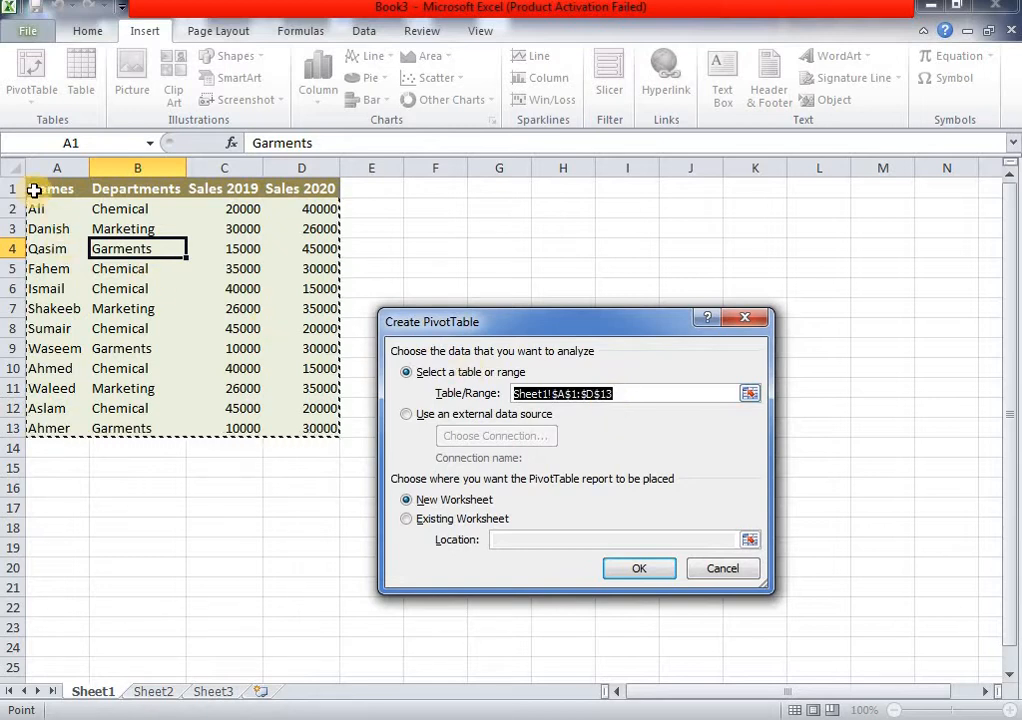
{"action": "left_click_drag", "start_coordinate": [34, 190], "coordinate": [274, 420]}
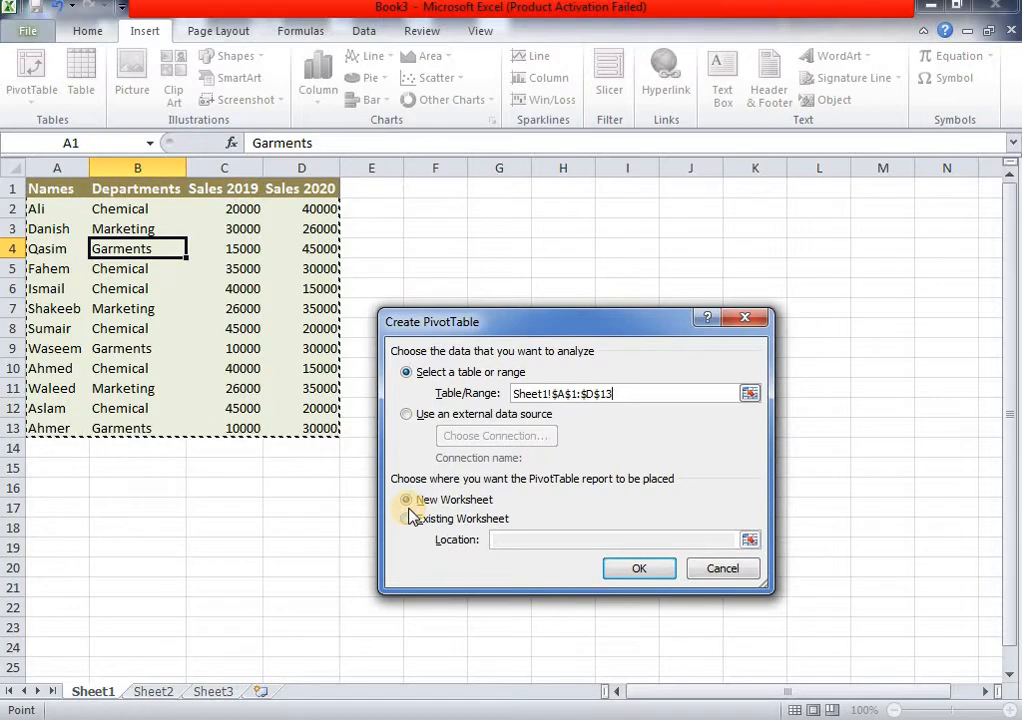
{"action": "left_click", "coordinate": [635, 568]}
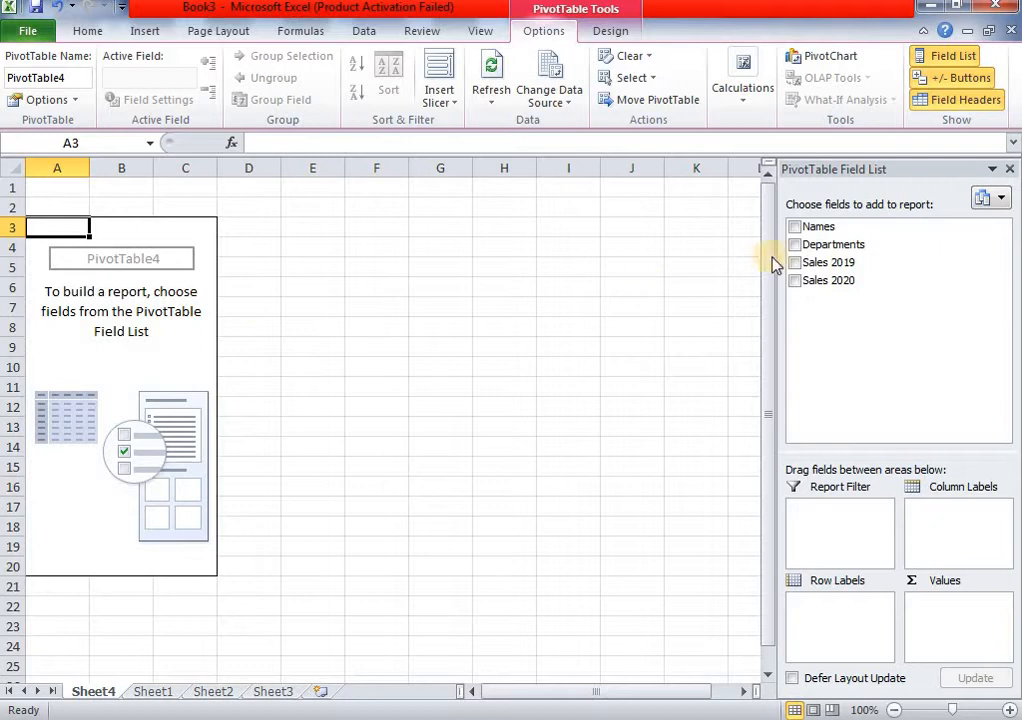
Add Names as row labels and sum Sales 2019 and Sales 2020 as values in the PivotTable
{"action": "left_click", "coordinate": [795, 227]}
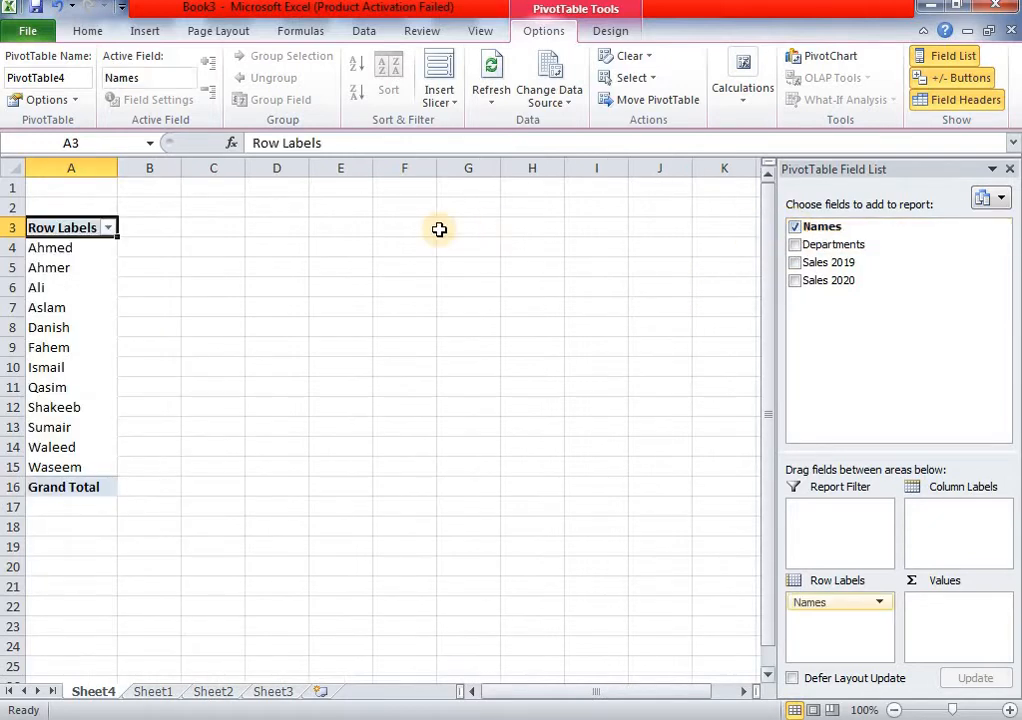
{"action": "left_click", "coordinate": [160, 691]}
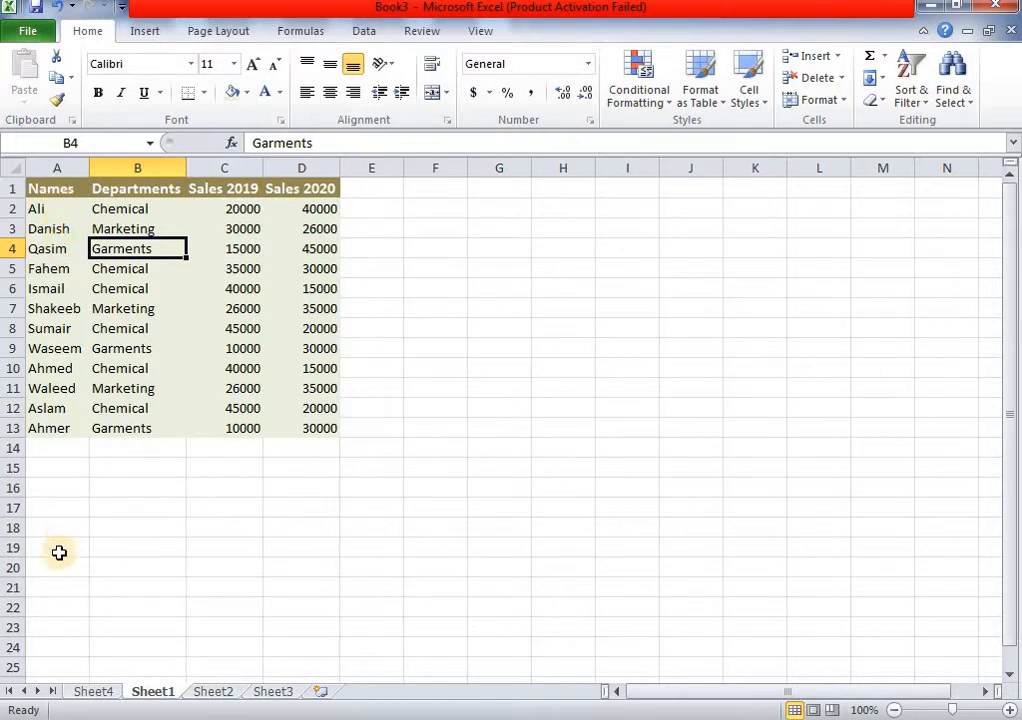
{"action": "left_click", "coordinate": [90, 691]}
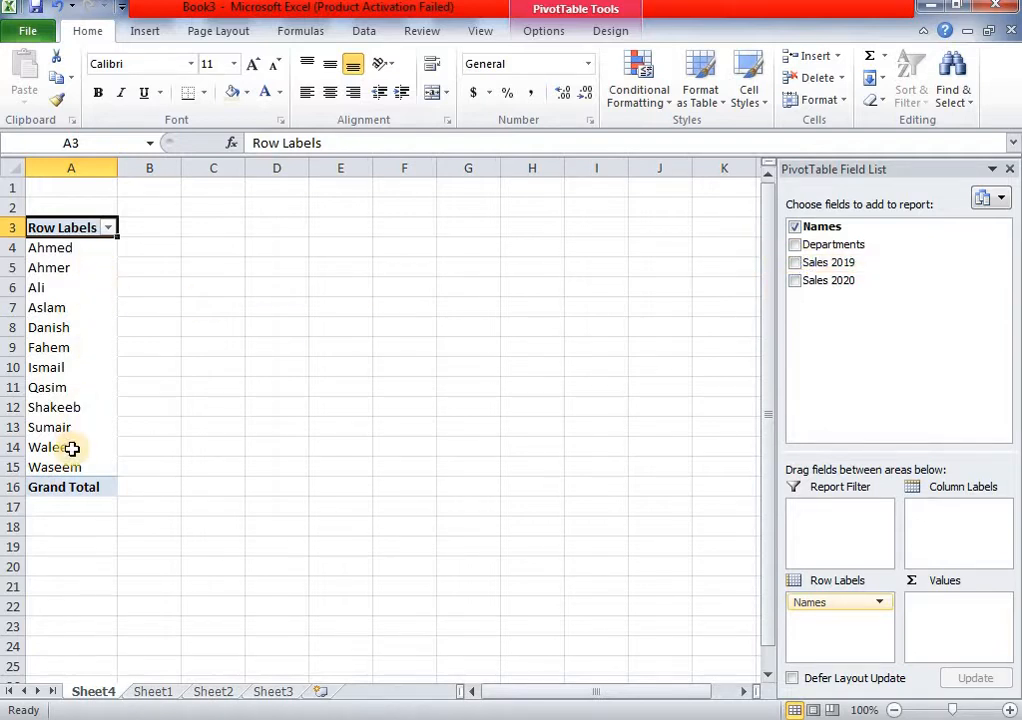
{"action": "left_click", "coordinate": [794, 263]}
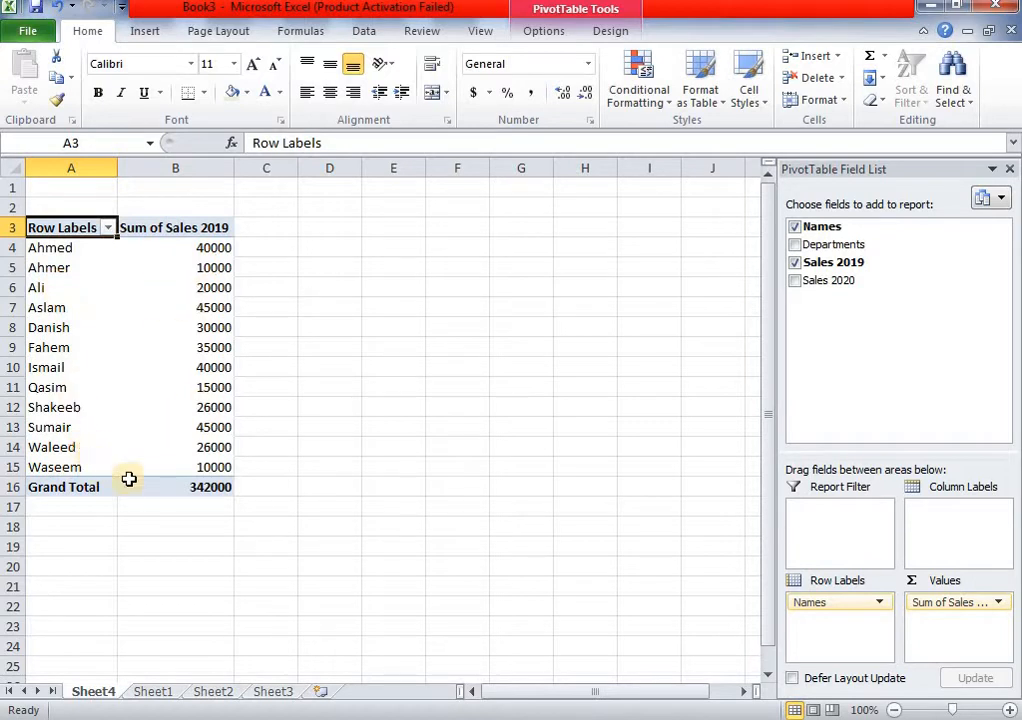
{"action": "left_click", "coordinate": [796, 282]}
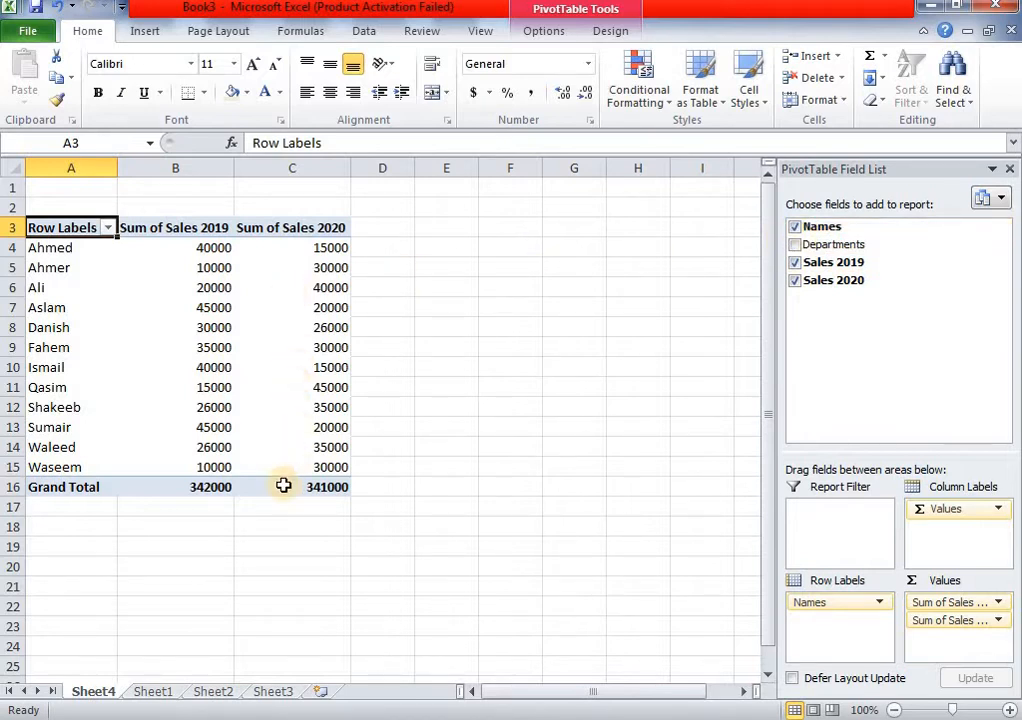
{"action": "mouse_move", "coordinate": [244, 491]}
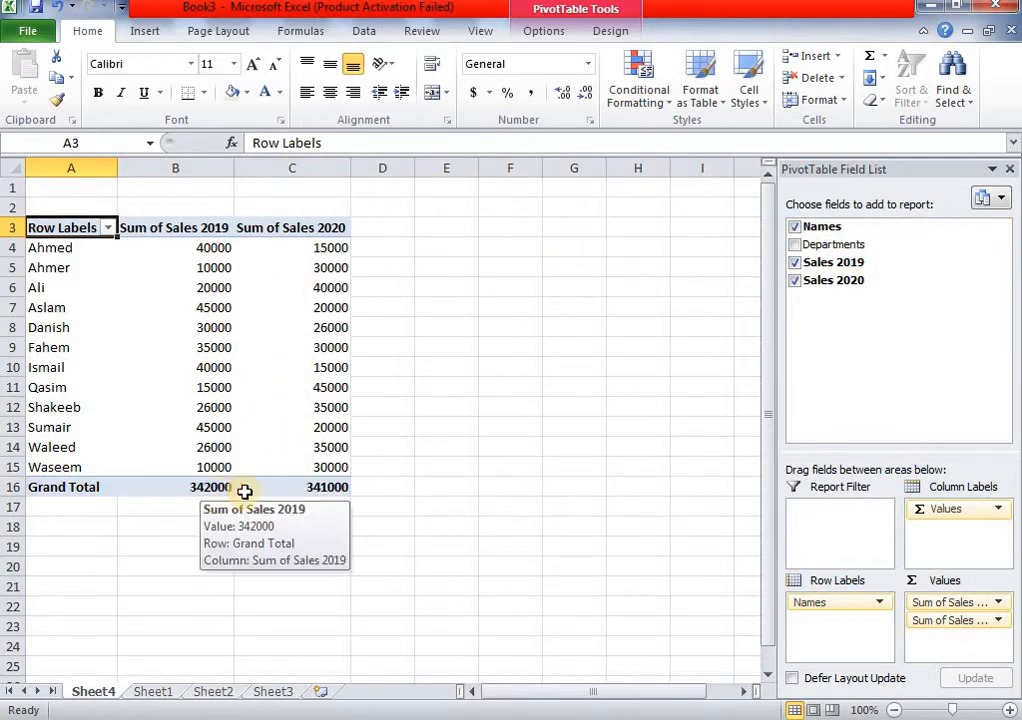
{"action": "mouse_move", "coordinate": [312, 489]}
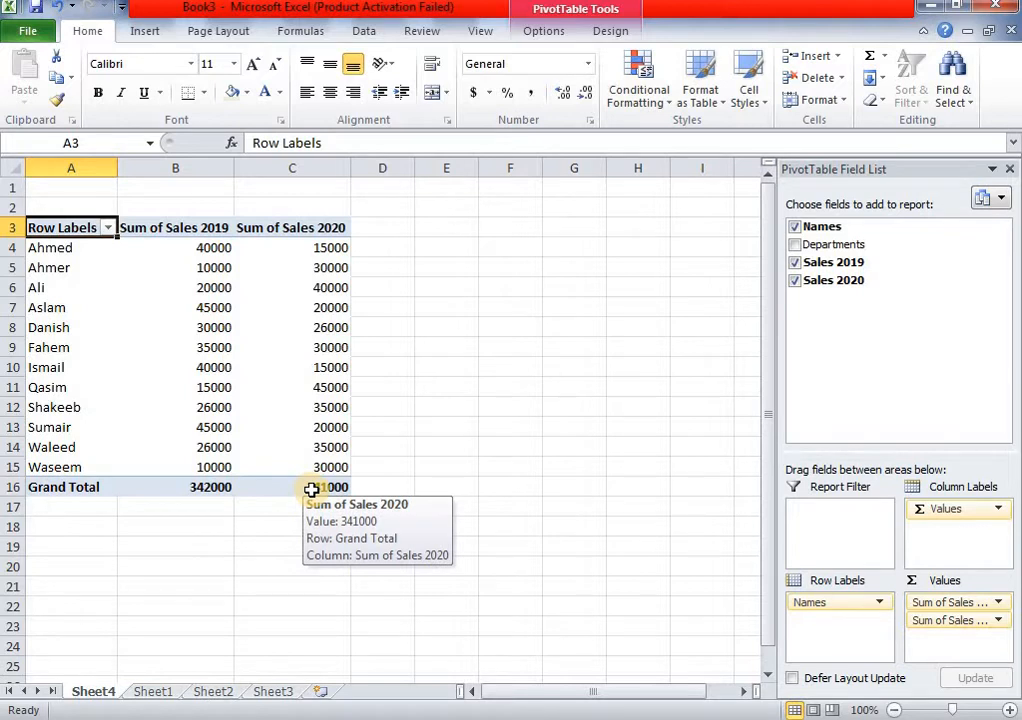
Clear the PivotTable by removing the Names, Sales 2019 and Sales 2020 fields
{"action": "left_click", "coordinate": [795, 227]}
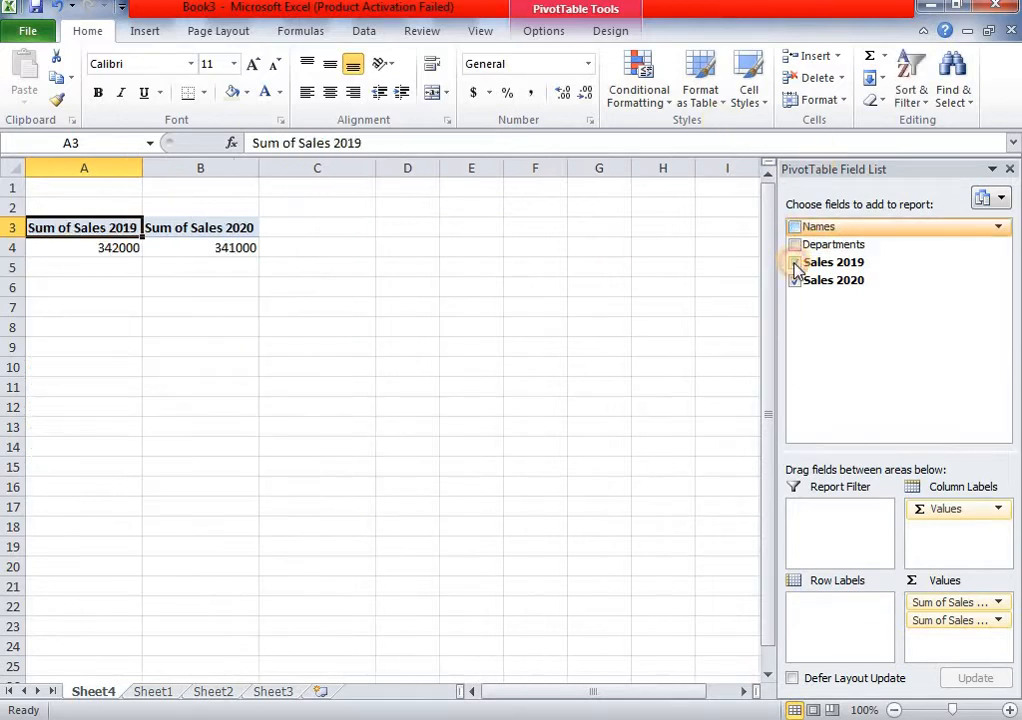
{"action": "left_click", "coordinate": [795, 263]}
{"action": "left_click", "coordinate": [795, 281]}
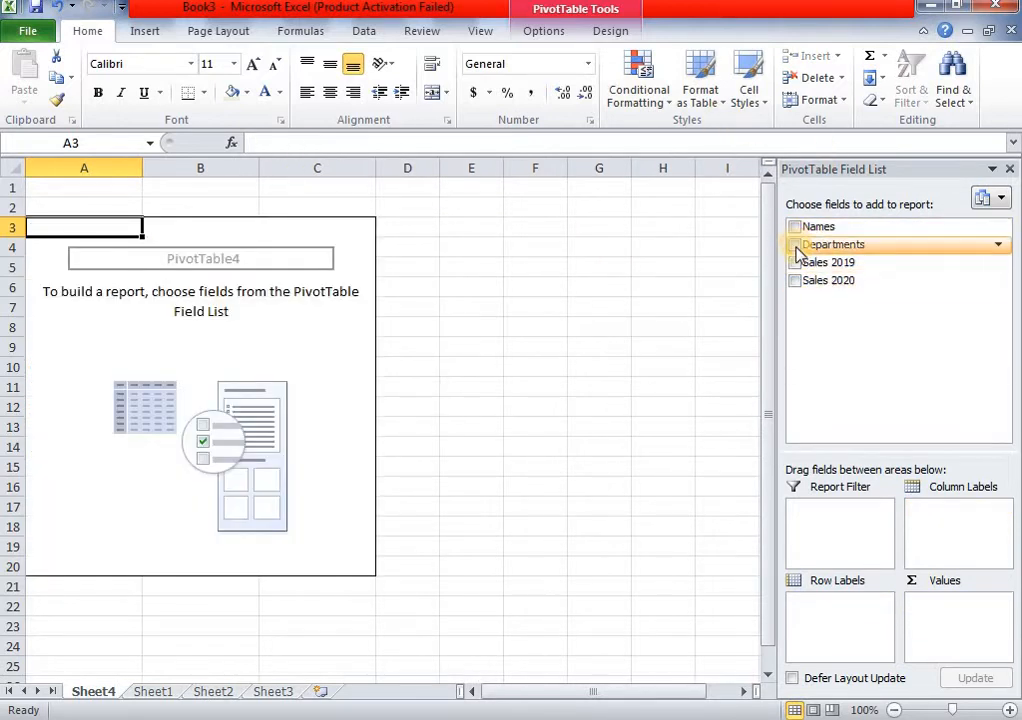
Group the PivotTable rows by Departments and Names, with Sales 2020 and Sales 2019 summed as values
{"action": "left_click", "coordinate": [795, 245]}
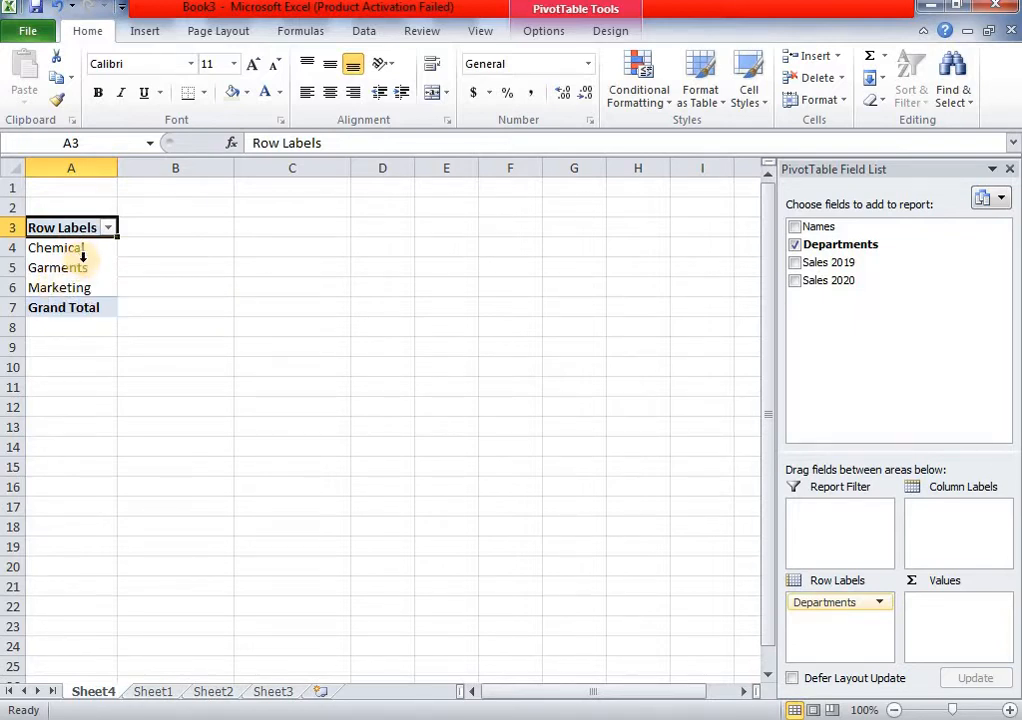
{"action": "left_click", "coordinate": [797, 228]}
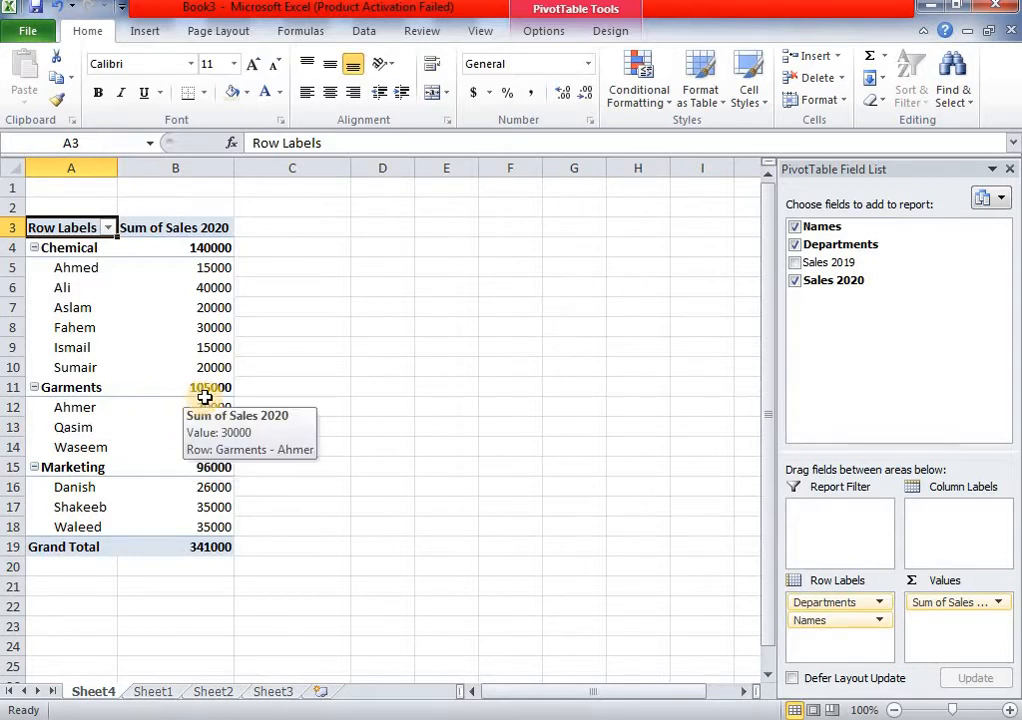
{"action": "mouse_move", "coordinate": [222, 389]}
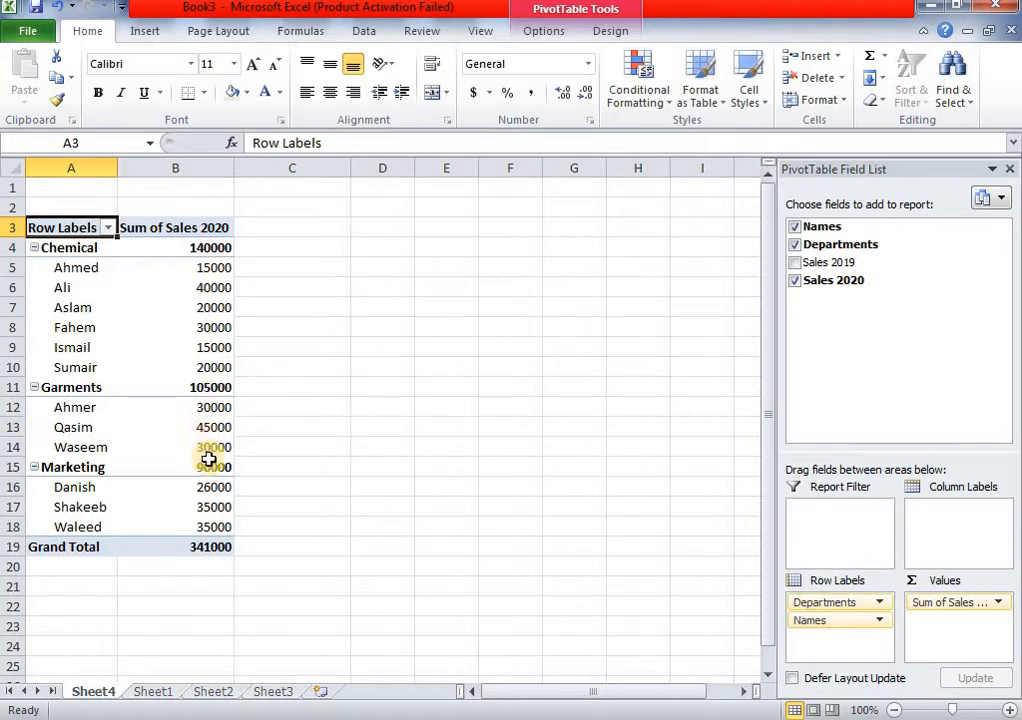
{"action": "left_click", "coordinate": [795, 263]}
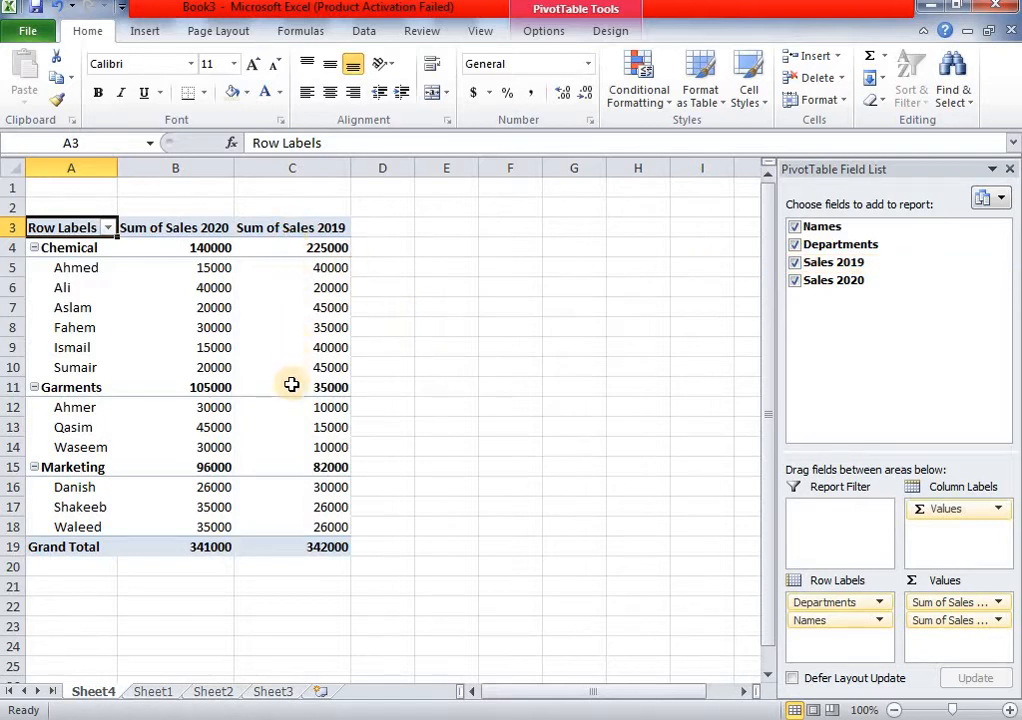
{"action": "mouse_move", "coordinate": [290, 446]}
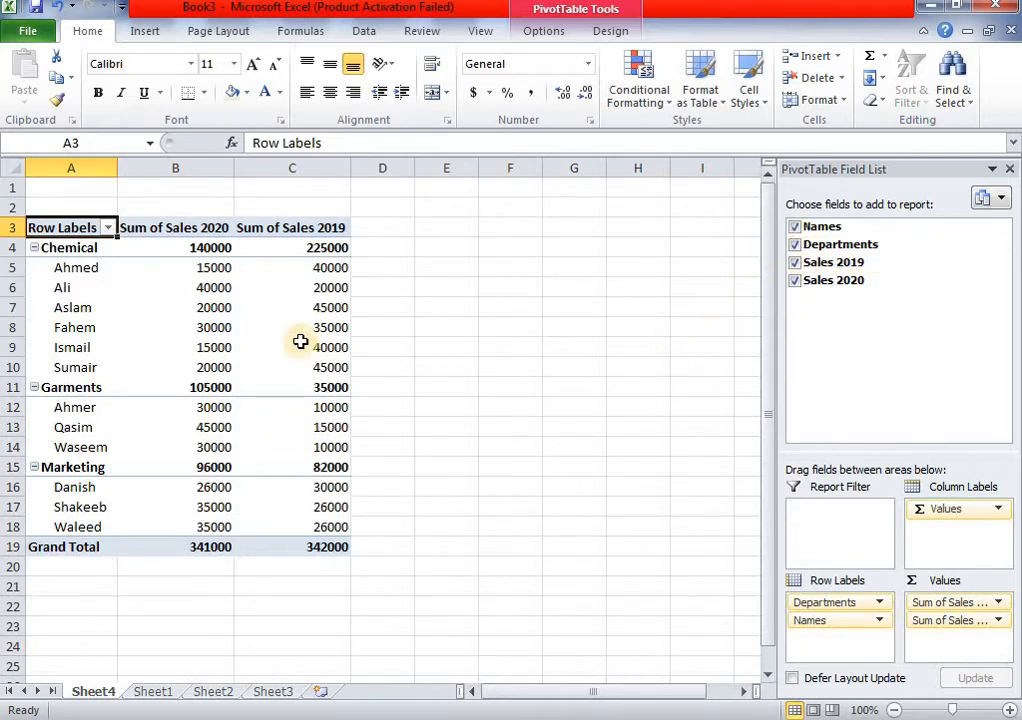
Remove the Sales 2020, Sales 2019 and Names fields from the PivotTable, keeping only Departments as row labels
{"action": "left_click", "coordinate": [499, 321]}
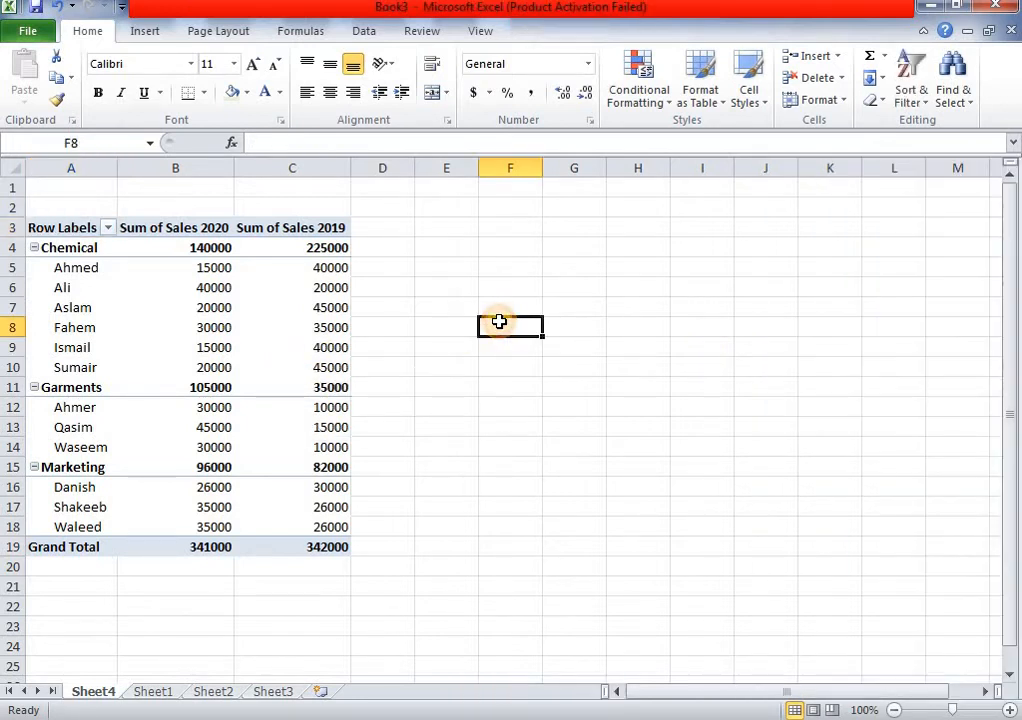
{"action": "left_click", "coordinate": [249, 334]}
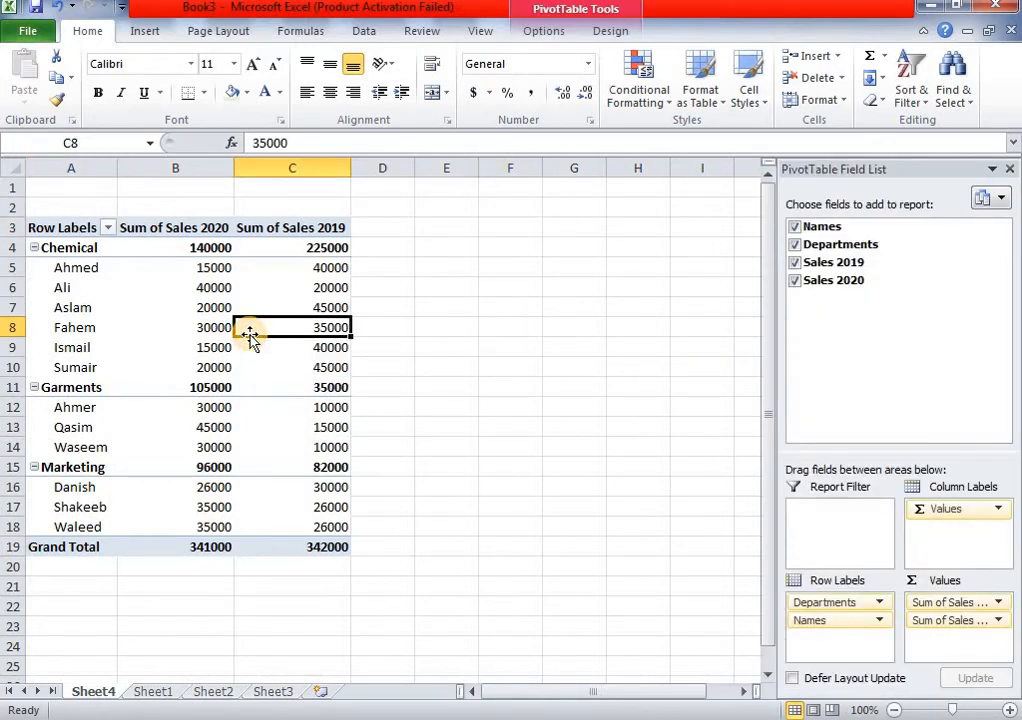
{"action": "left_click", "coordinate": [796, 280]}
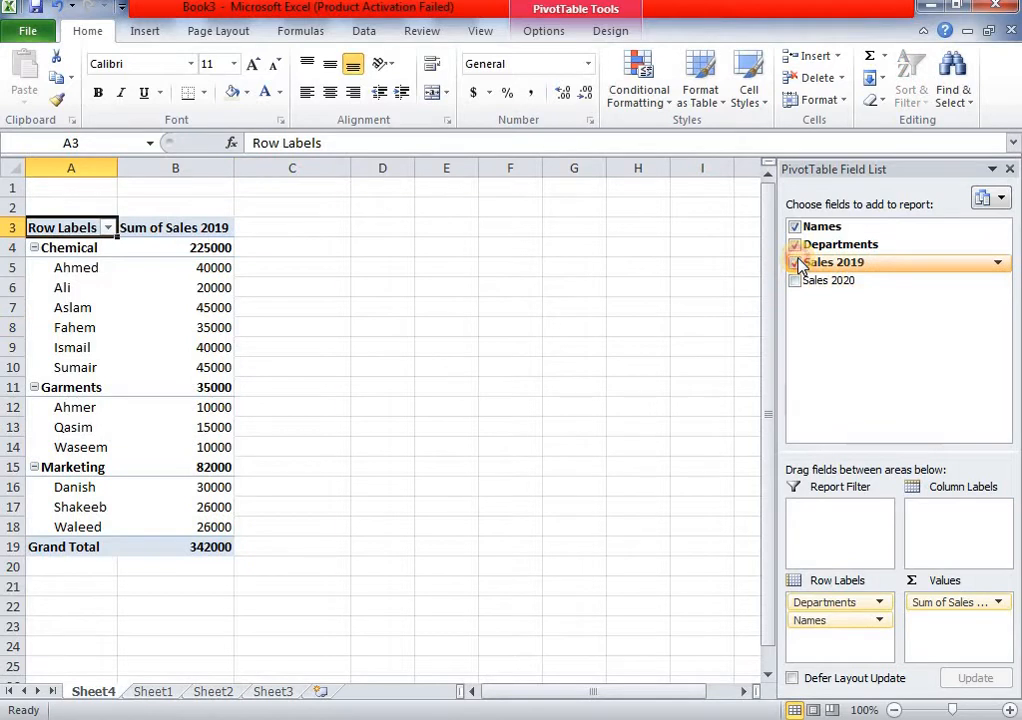
{"action": "left_click", "coordinate": [796, 262]}
{"action": "left_click", "coordinate": [794, 227]}
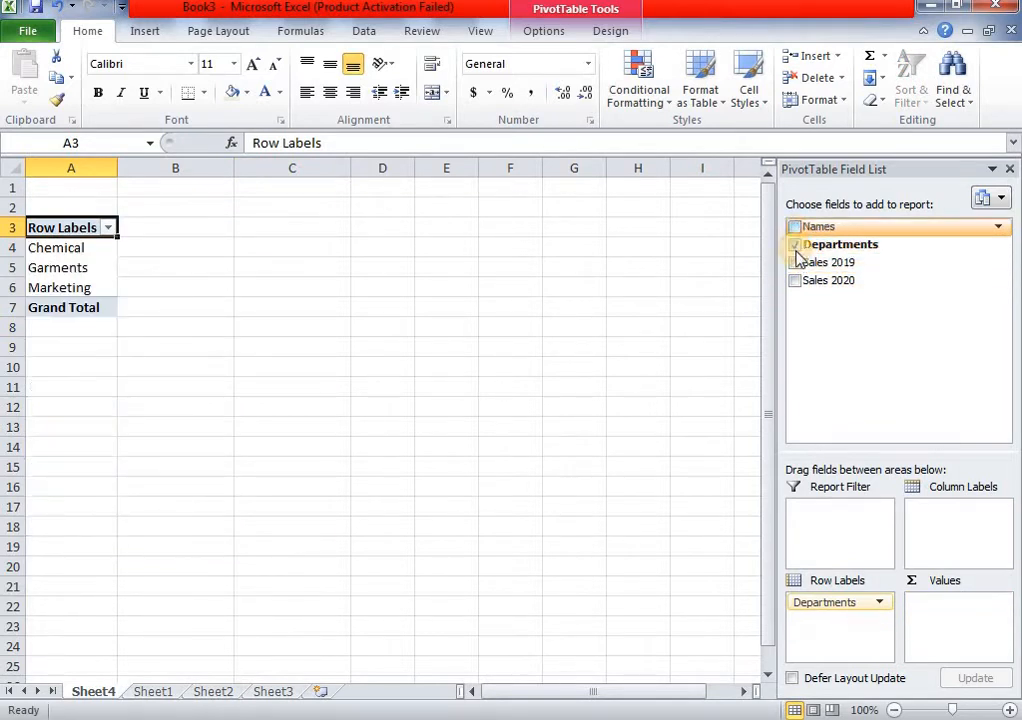
{"action": "left_click", "coordinate": [795, 262]}
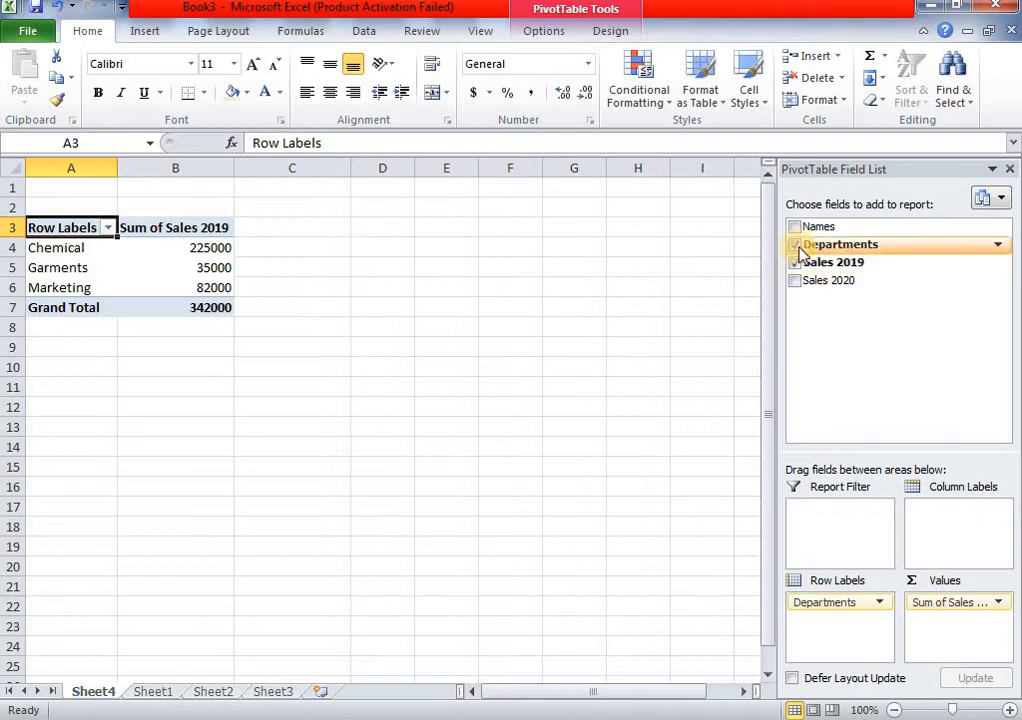
{"action": "left_click", "coordinate": [795, 262]}
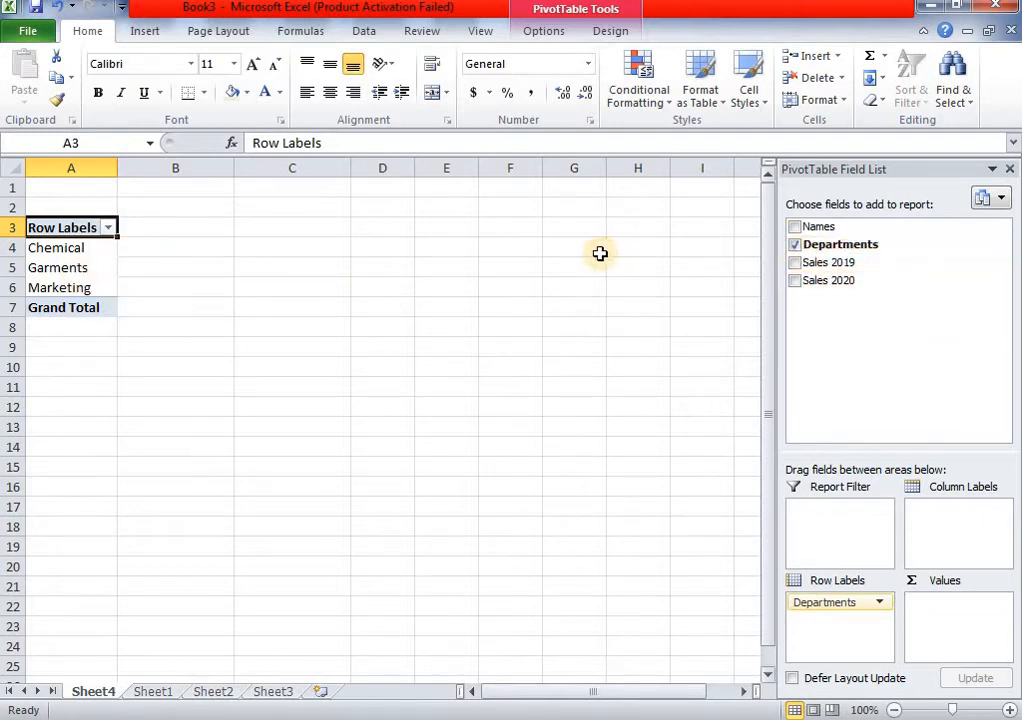
Add Sales 2019 and Sales 2020 as summed values in that order, and nest Names under the Departments rows
{"action": "left_click", "coordinate": [795, 263]}
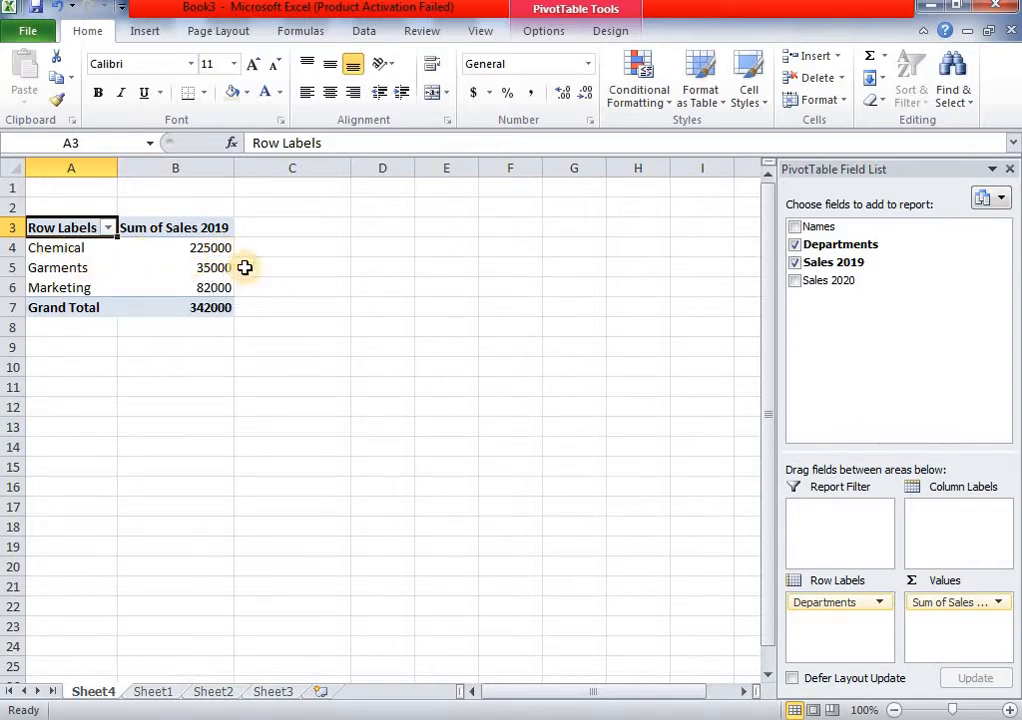
{"action": "left_click", "coordinate": [151, 691]}
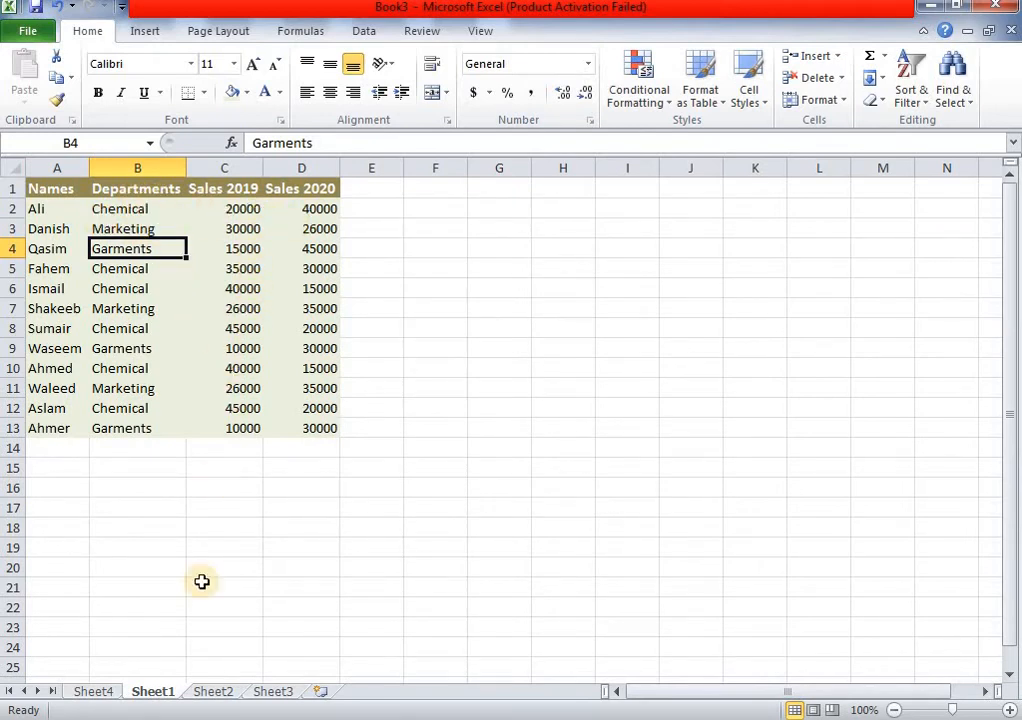
{"action": "left_click", "coordinate": [95, 691]}
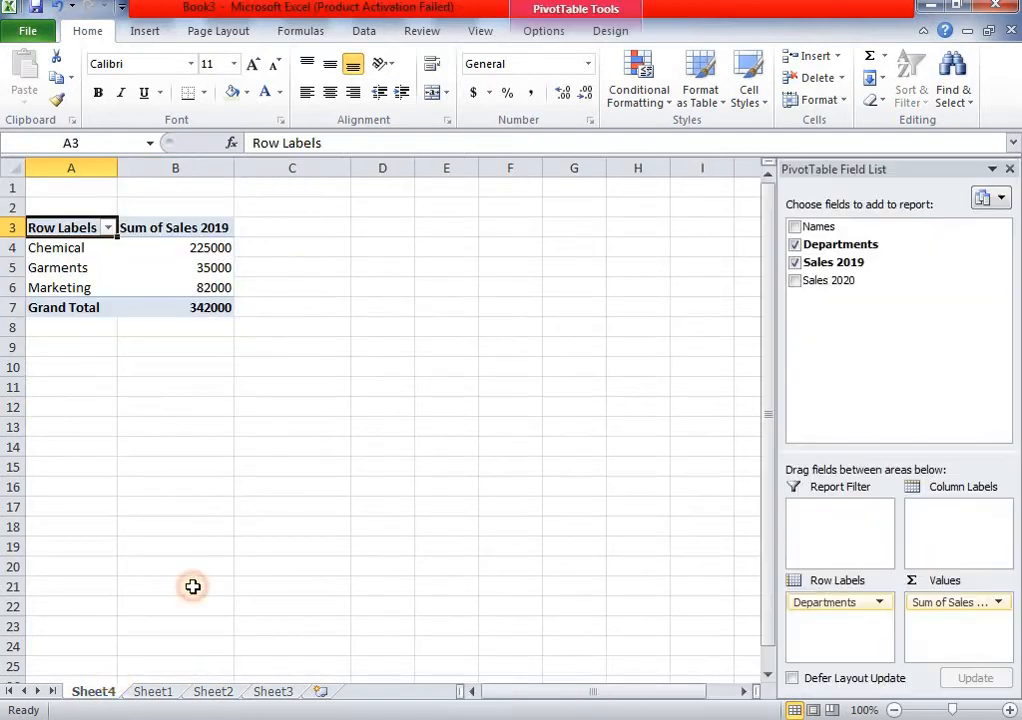
{"action": "left_click", "coordinate": [796, 282]}
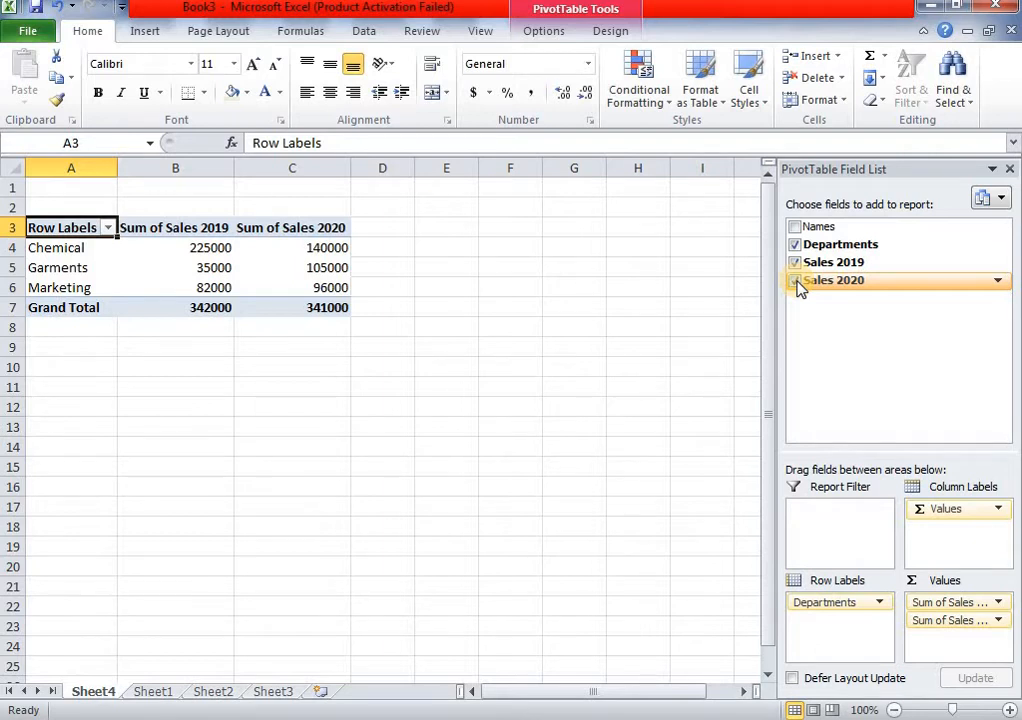
{"action": "left_click", "coordinate": [796, 227]}
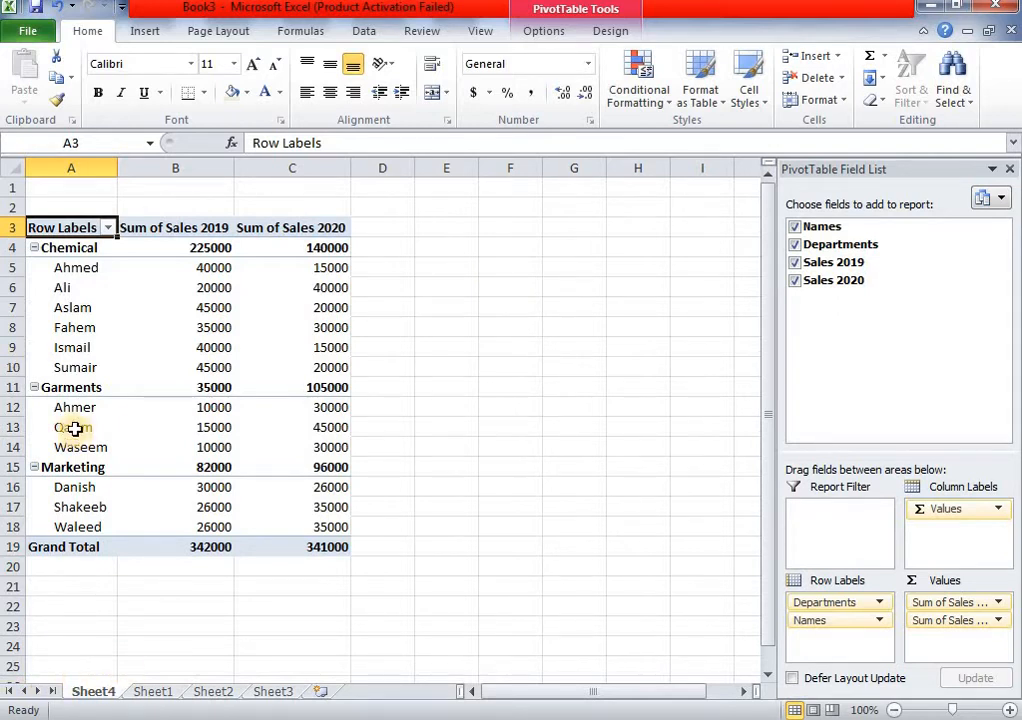
Remove Sales 2020 and Sales 2019 from the PivotTable and re-add Departments so it nests under Names in the row labels
{"action": "left_click", "coordinate": [148, 691]}
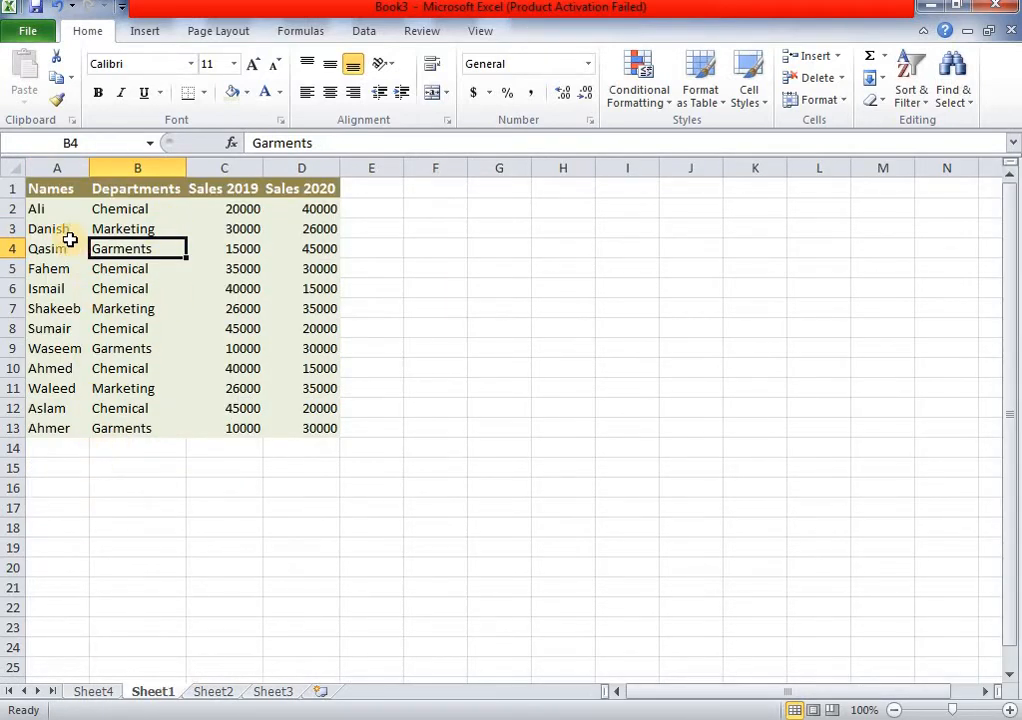
{"action": "left_click", "coordinate": [108, 690]}
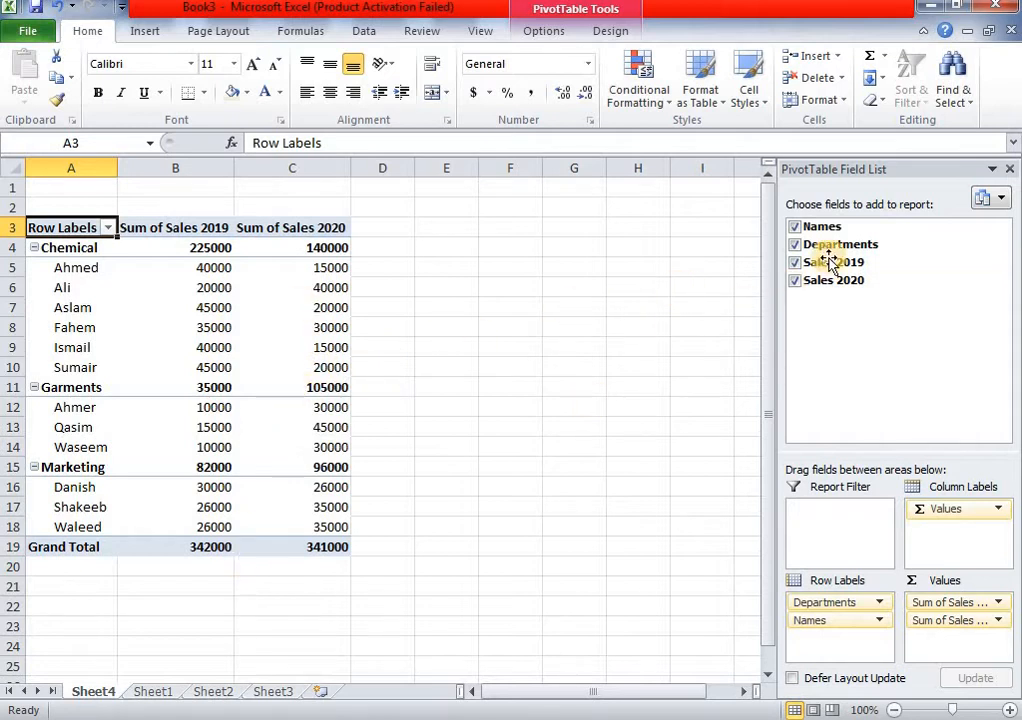
{"action": "left_click", "coordinate": [795, 280]}
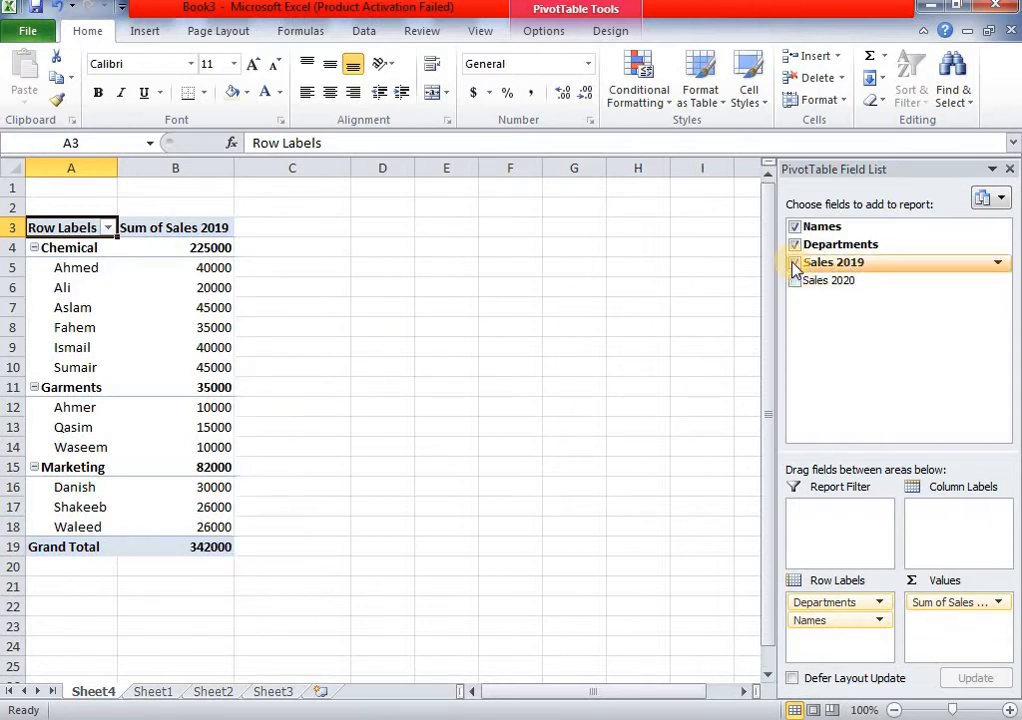
{"action": "left_click", "coordinate": [795, 263]}
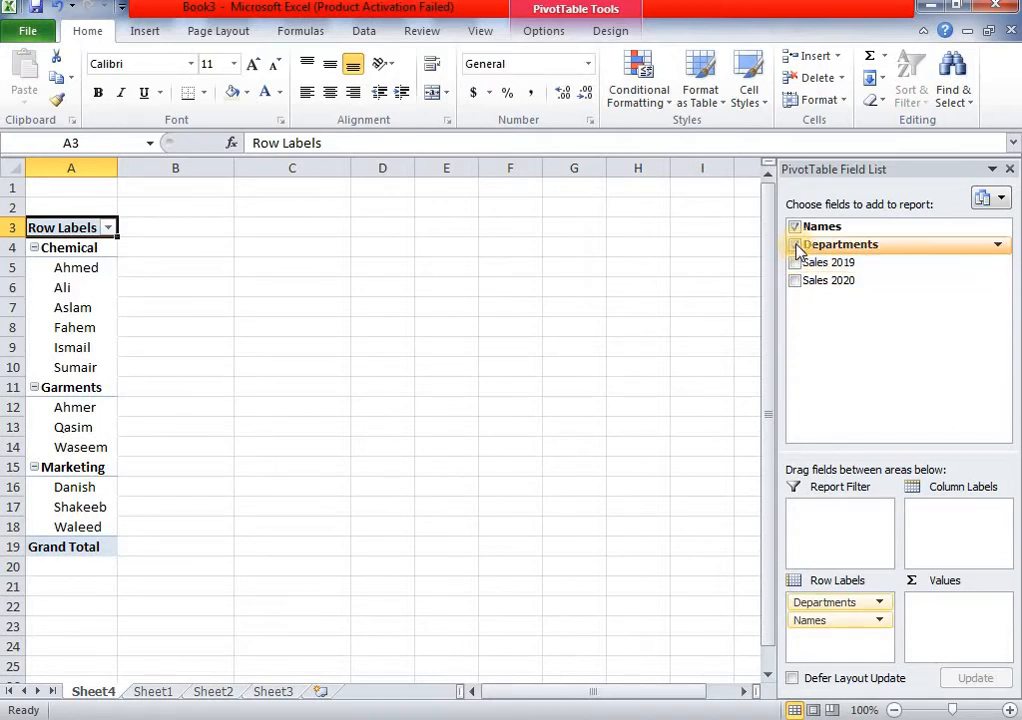
{"action": "left_click", "coordinate": [795, 245]}
{"action": "left_click", "coordinate": [795, 245]}
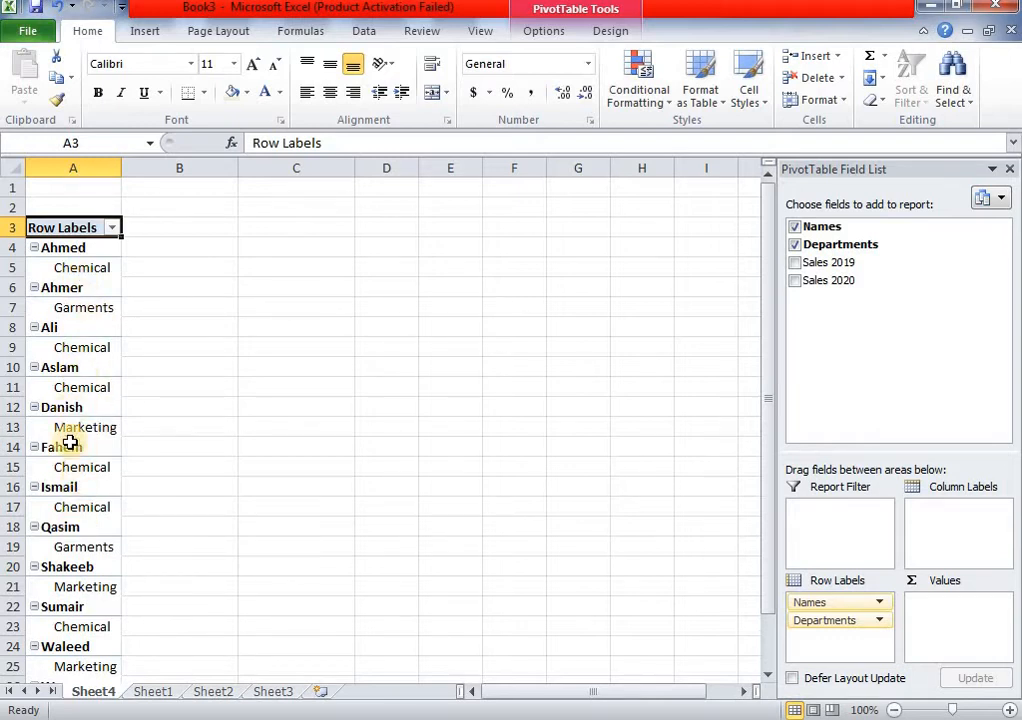
Change the department in cell B2 of the Sheet1 source data to Garments
{"action": "left_click", "coordinate": [153, 691]}
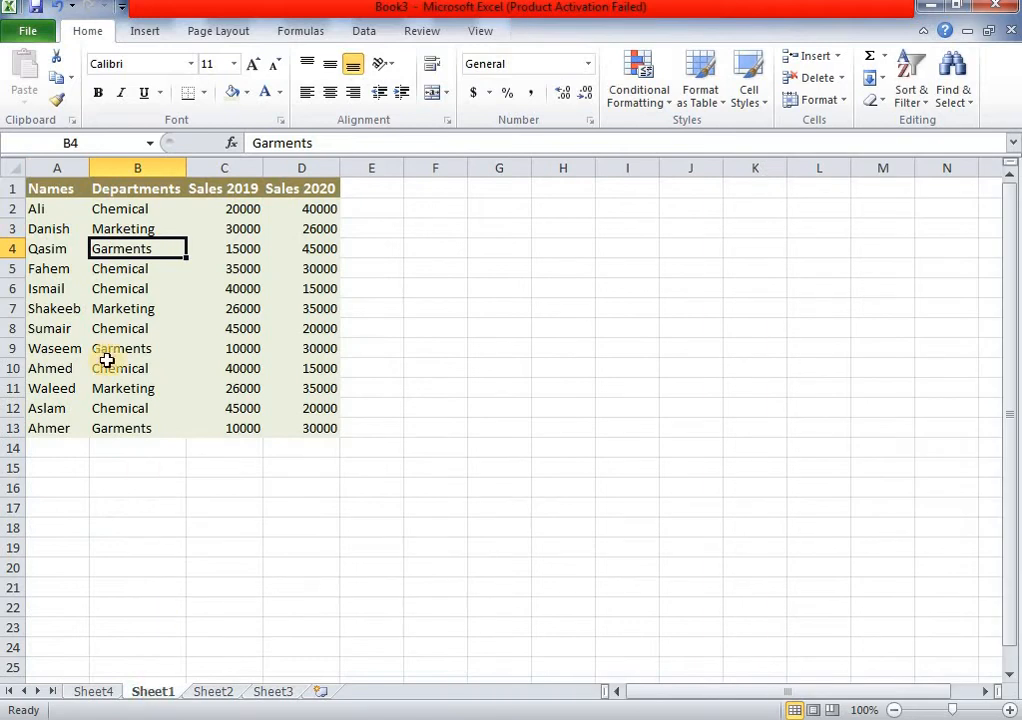
{"action": "left_click", "coordinate": [55, 210]}
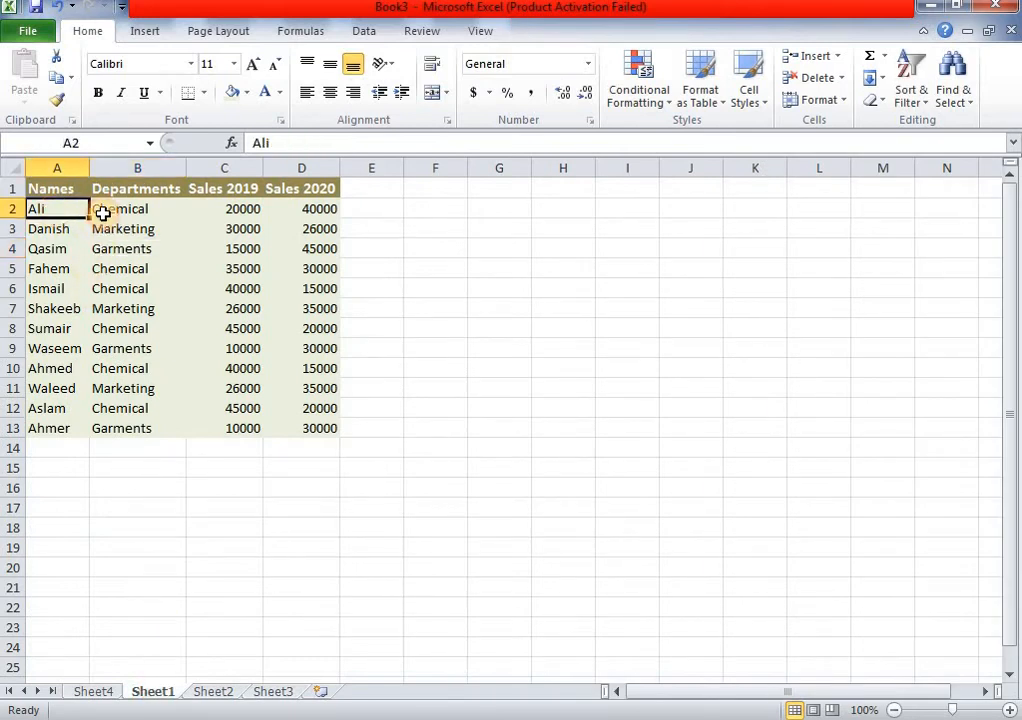
{"action": "left_click", "coordinate": [103, 214]}
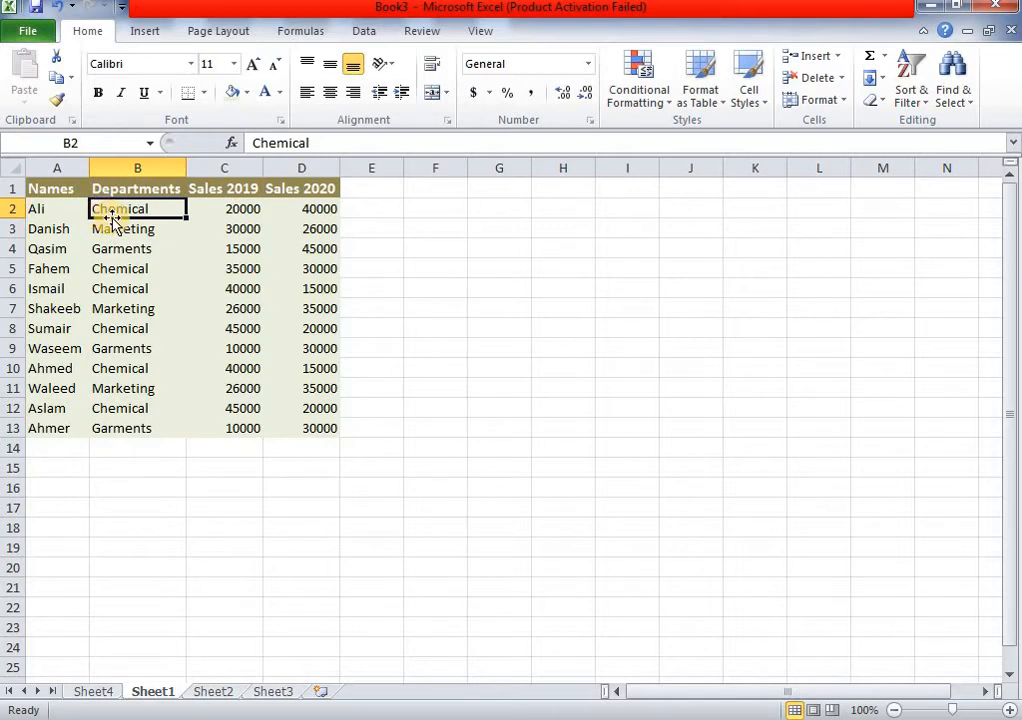
{"action": "type", "text": "Garments"}
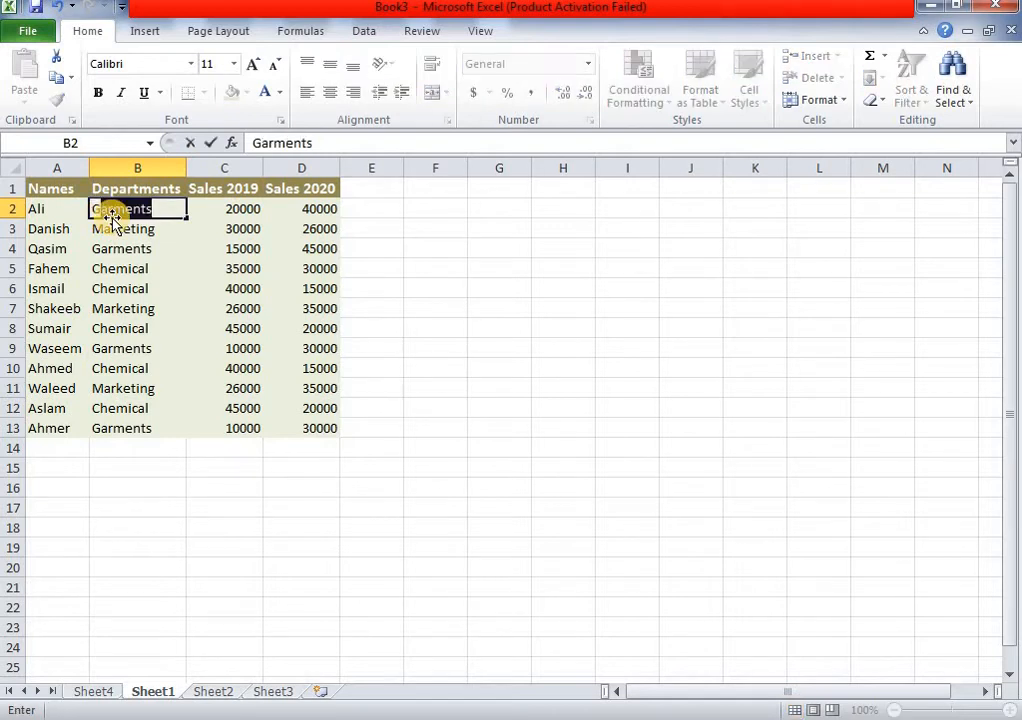
{"action": "key", "text": "Return"}
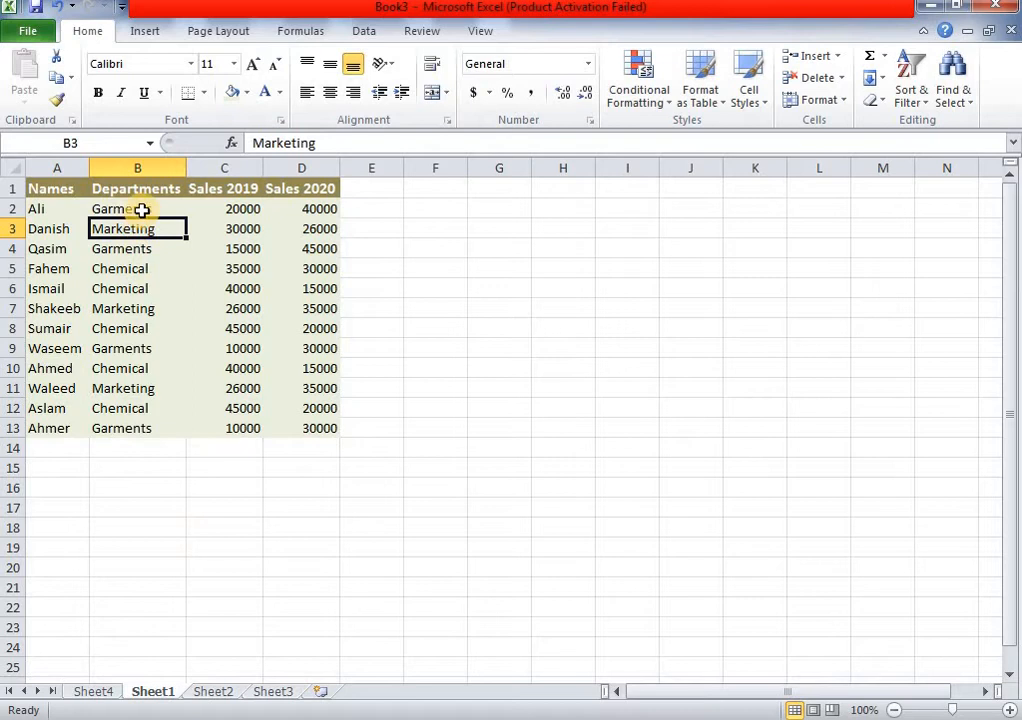
Refresh the PivotTable on Sheet4 to pick up the edited source data, including a Refresh All
{"action": "left_click", "coordinate": [88, 698]}
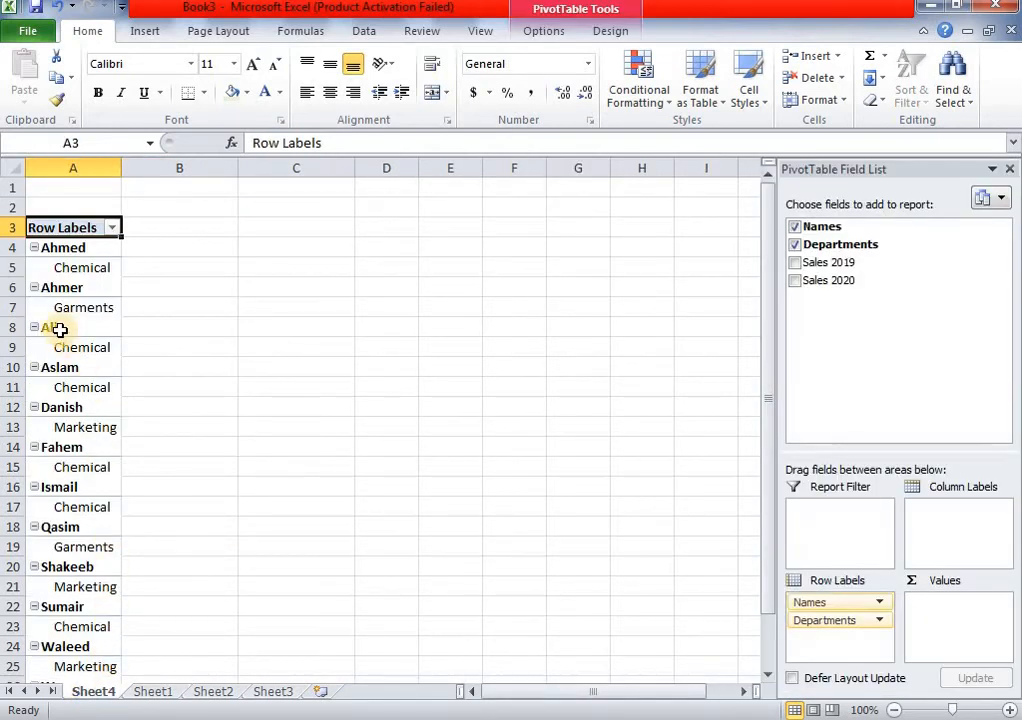
{"action": "left_click", "coordinate": [22, 327]}
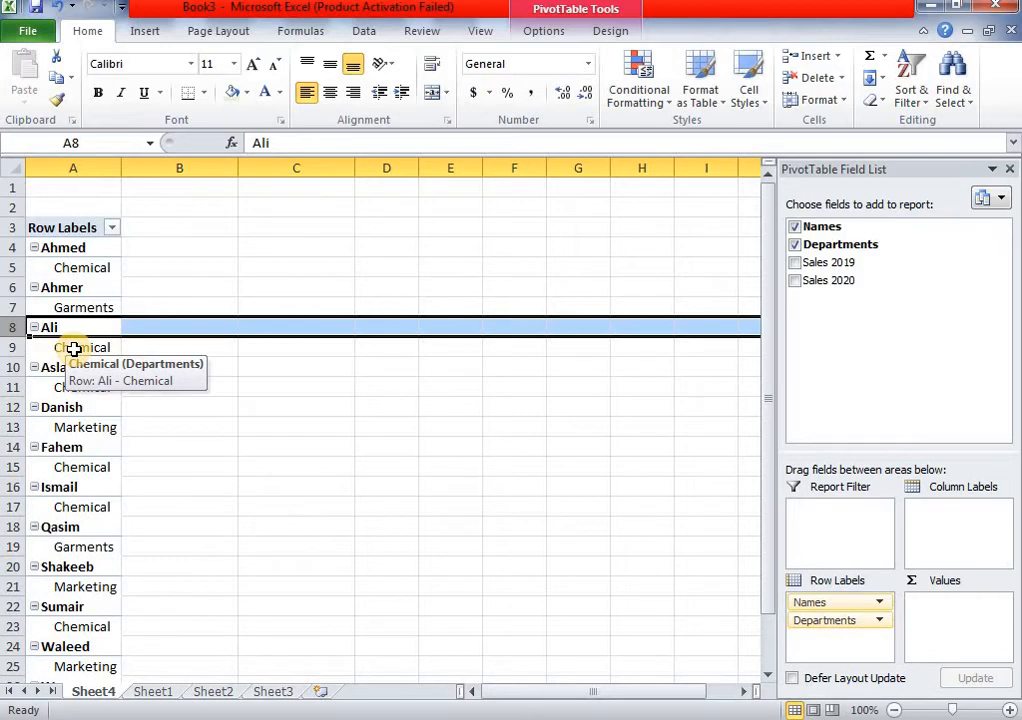
{"action": "left_click", "coordinate": [144, 345]}
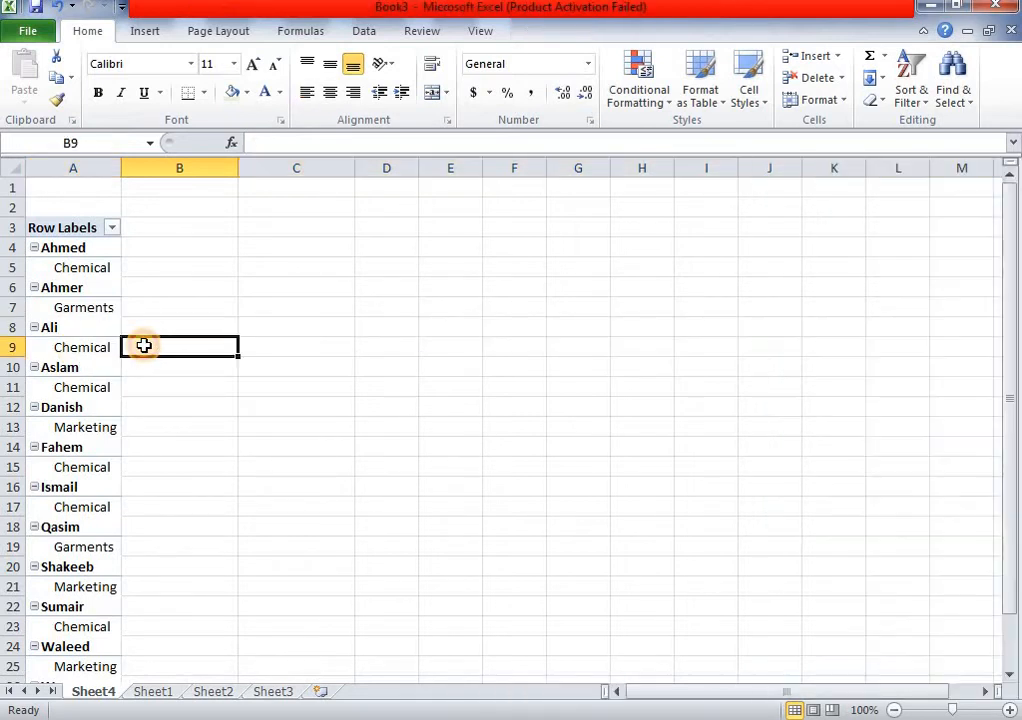
{"action": "left_click", "coordinate": [18, 322]}
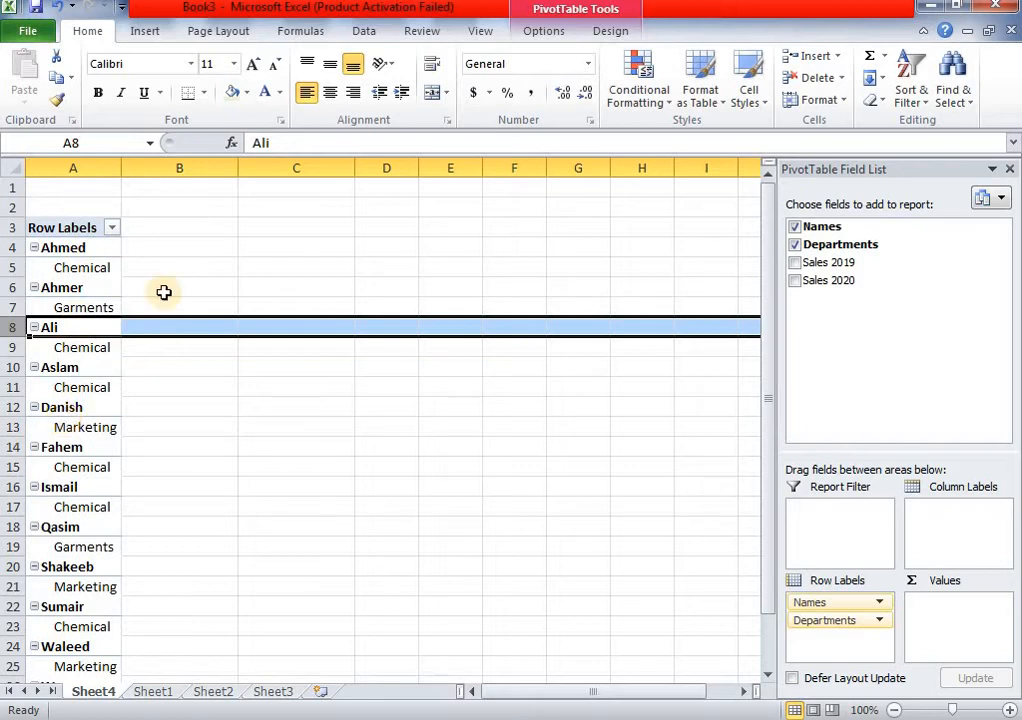
{"action": "left_click", "coordinate": [599, 31]}
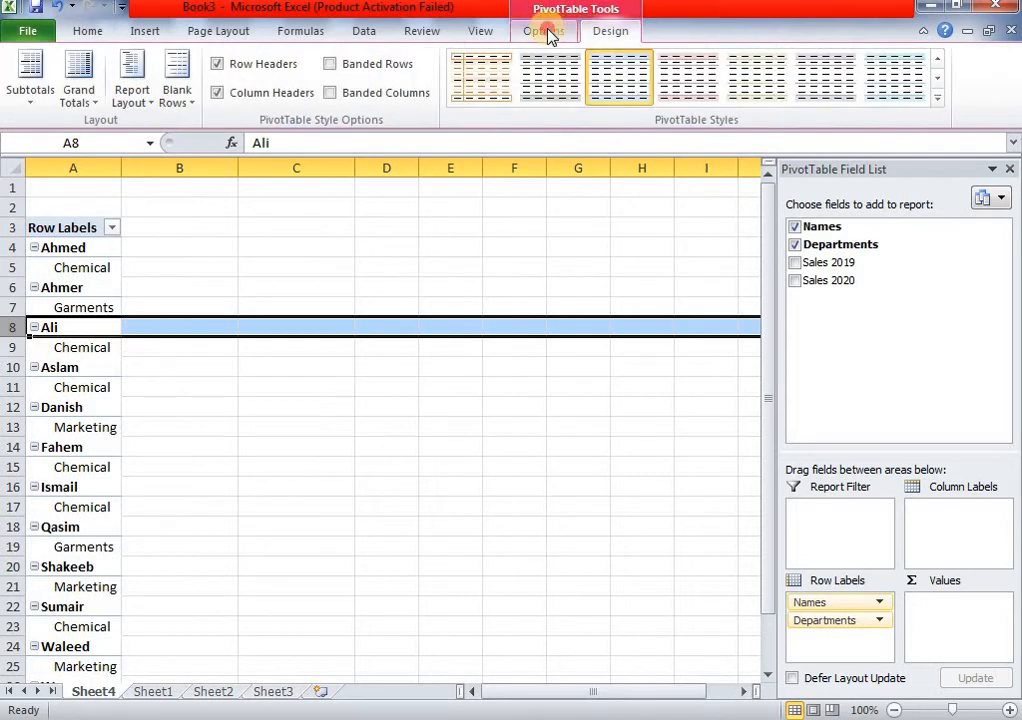
{"action": "left_click", "coordinate": [547, 32]}
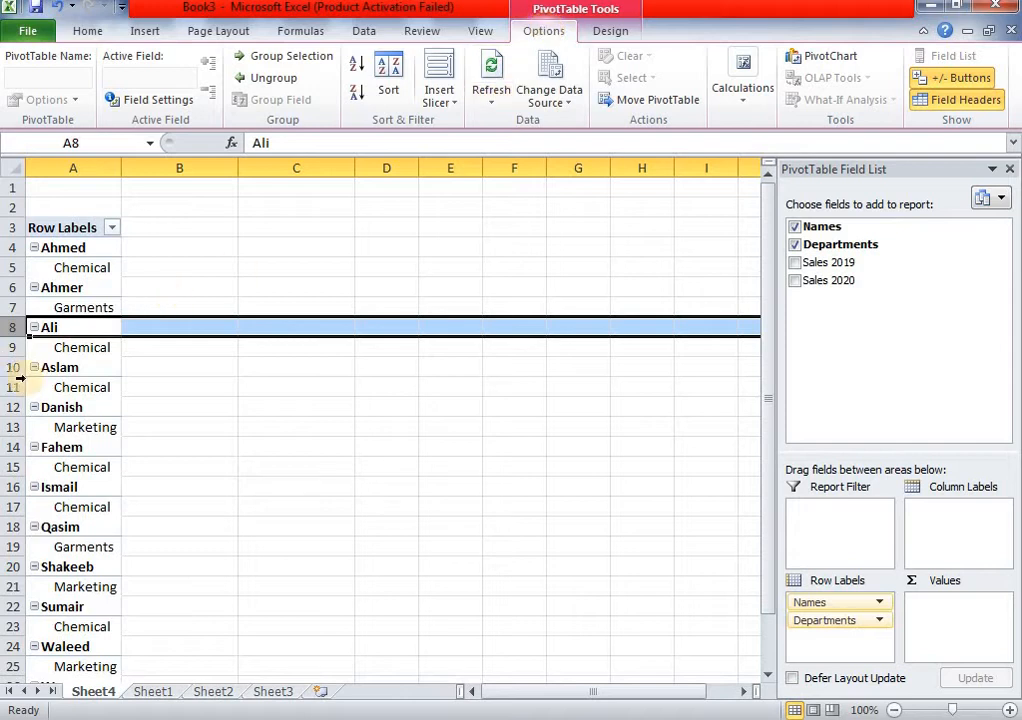
{"action": "left_click", "coordinate": [490, 85]}
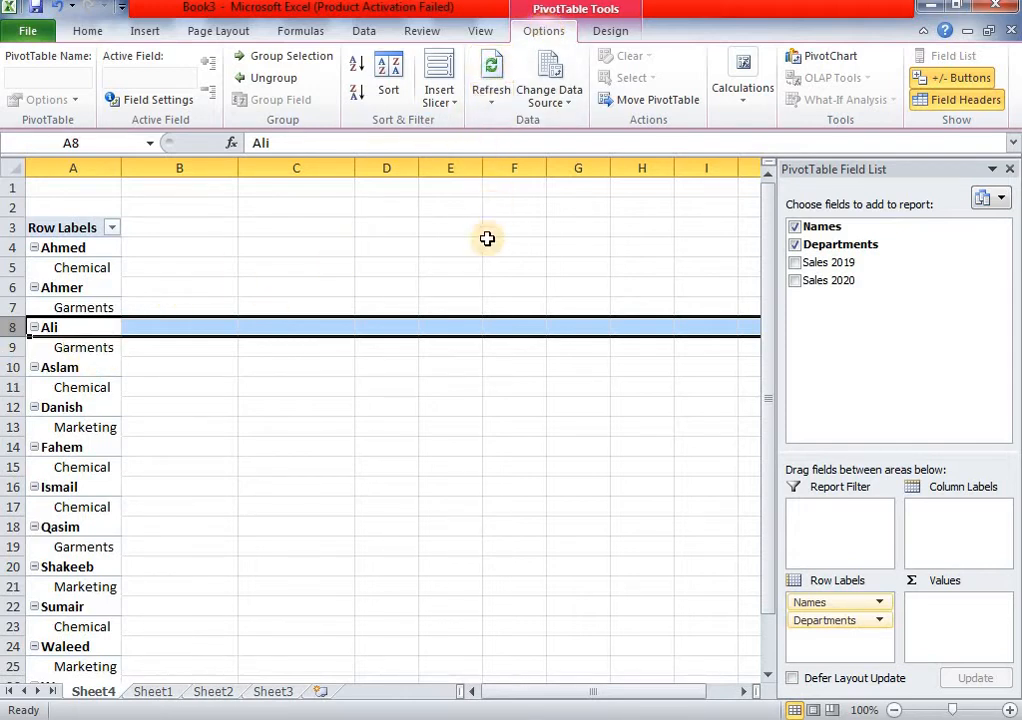
{"action": "left_click", "coordinate": [497, 105]}
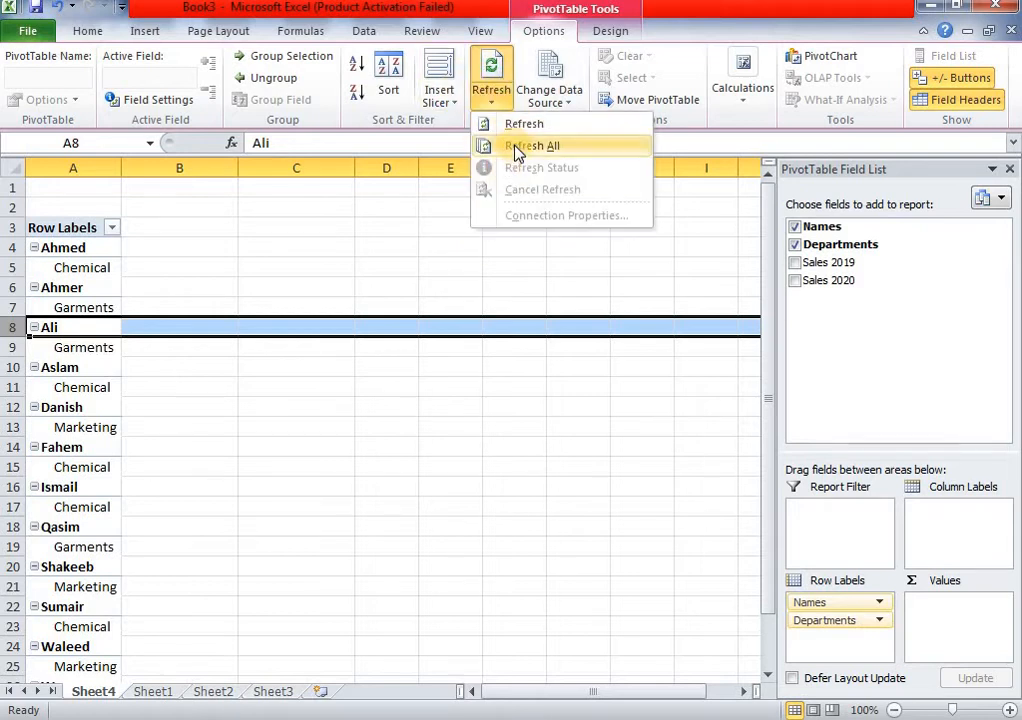
{"action": "left_click", "coordinate": [517, 148]}
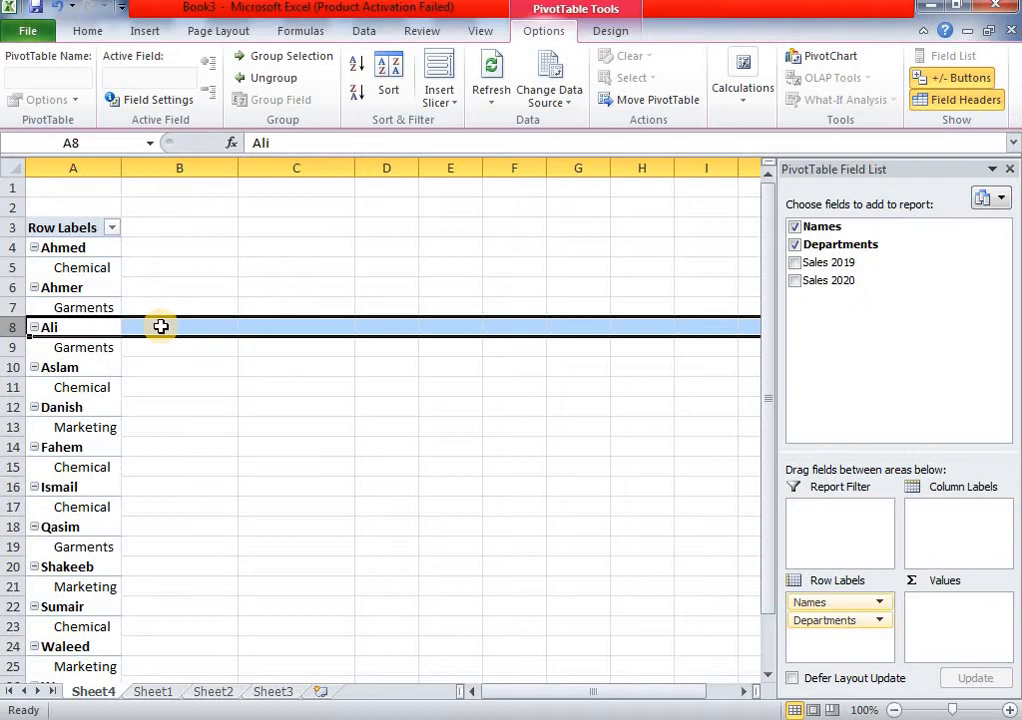
Clear the PivotTable by removing the Names and Departments fields
{"action": "left_click", "coordinate": [795, 227]}
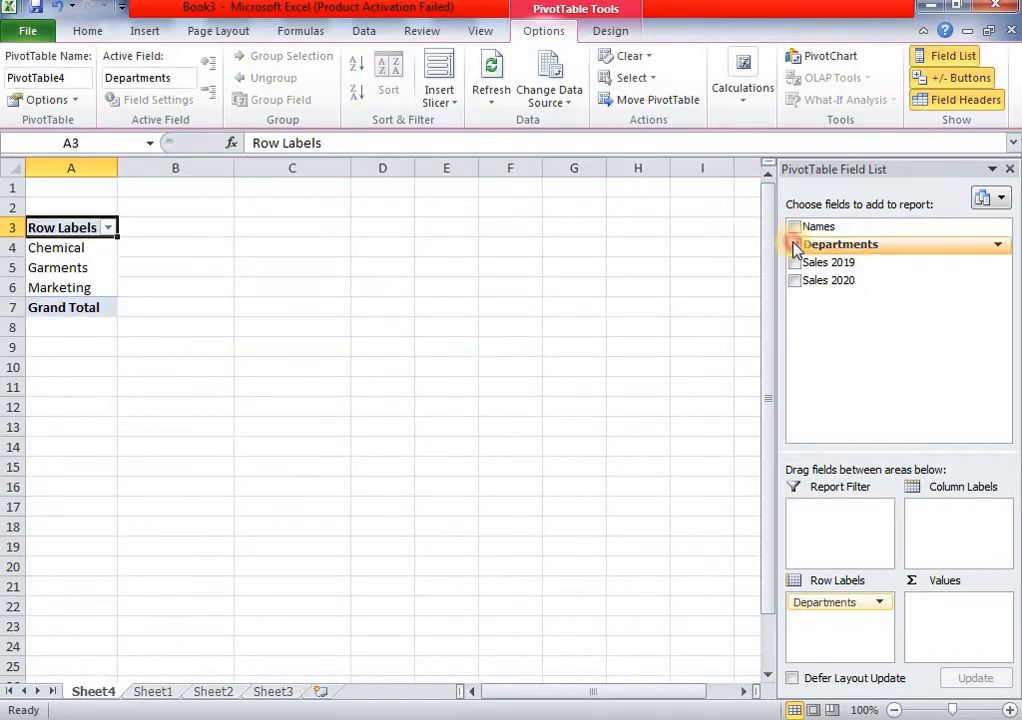
{"action": "left_click", "coordinate": [795, 245]}
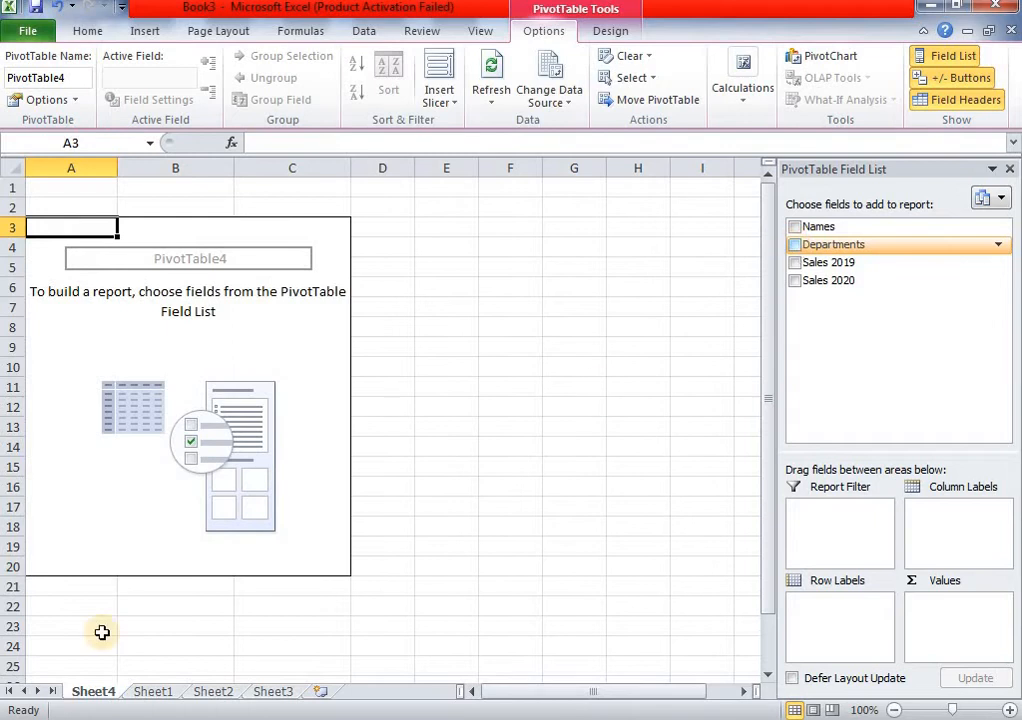
Copy the Sales 2020 column with its header on Sheet1 into column E, and autofit column E's width
{"action": "left_click", "coordinate": [152, 692]}
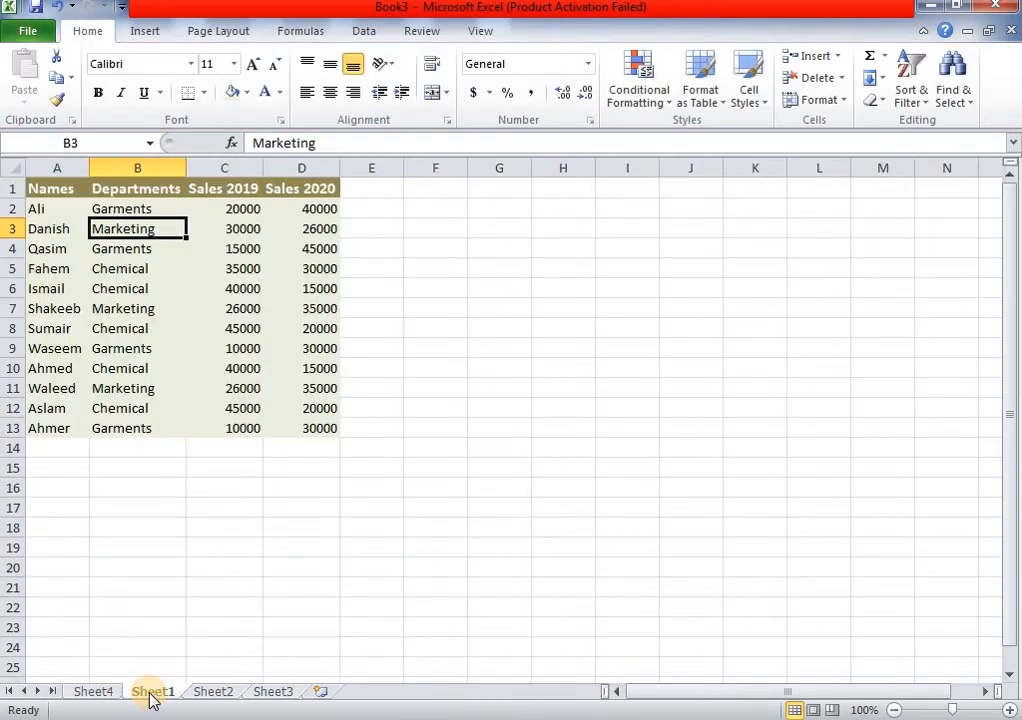
{"action": "left_click", "coordinate": [362, 188]}
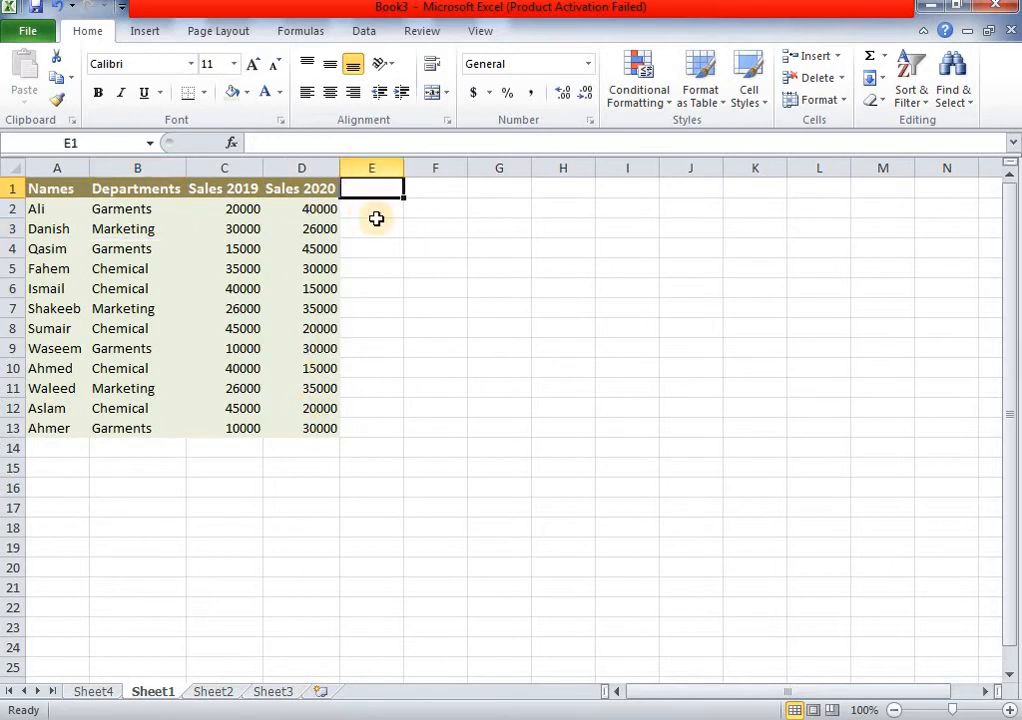
{"action": "left_click_drag", "start_coordinate": [289, 432], "coordinate": [308, 186]}
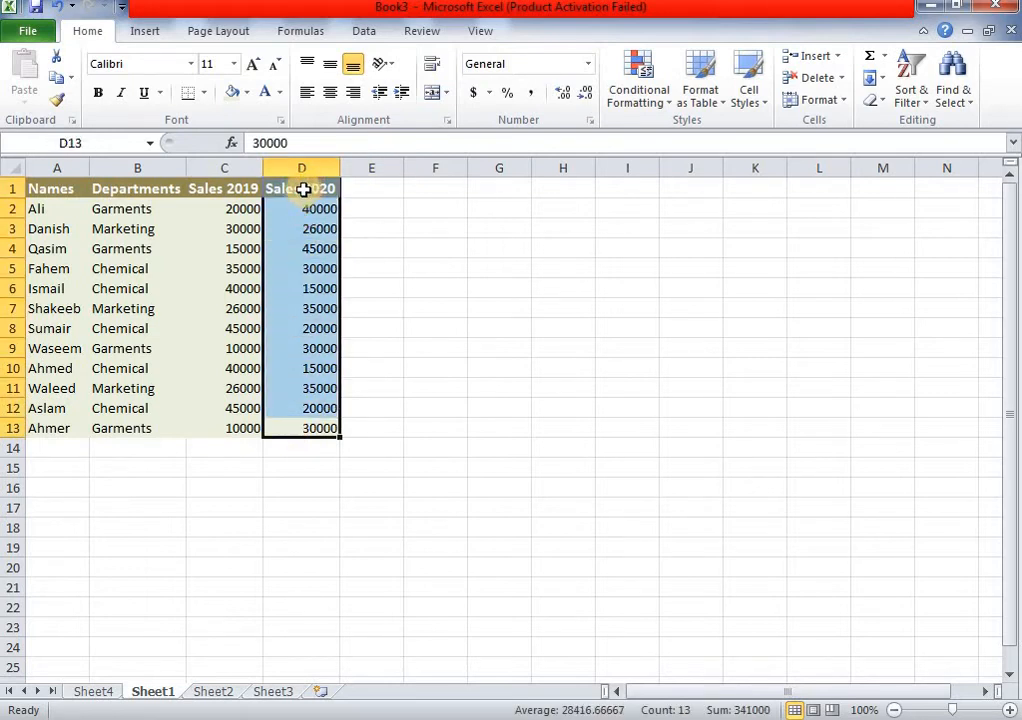
{"action": "key", "text": "ctrl+c"}
{"action": "left_click", "coordinate": [355, 186]}
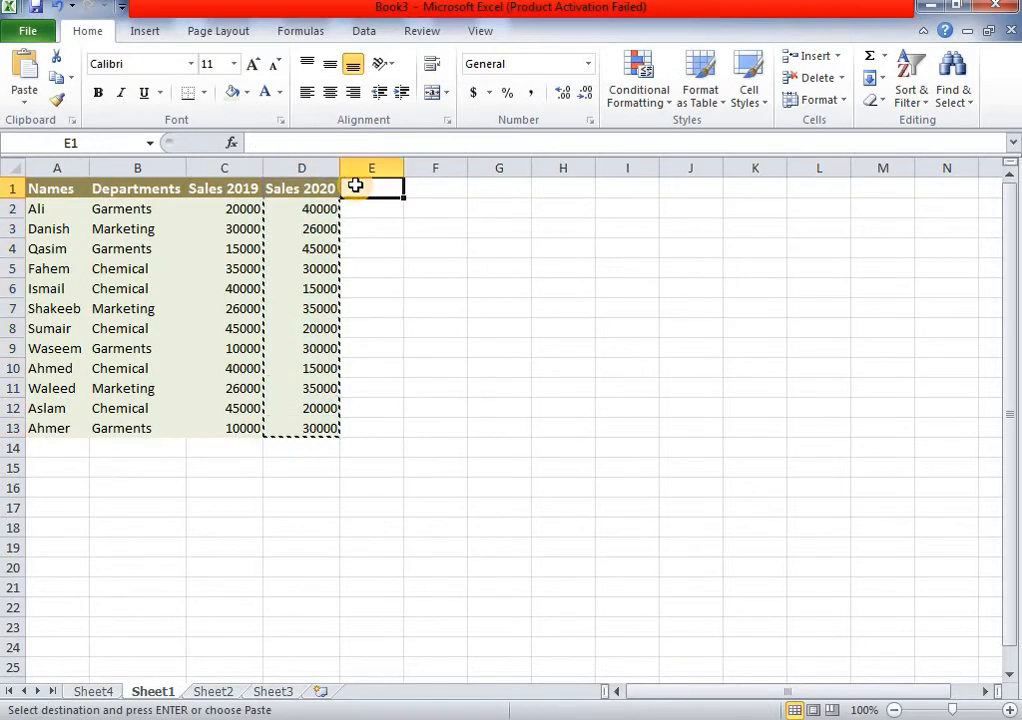
{"action": "key", "text": "ctrl+v"}
{"action": "left_click", "coordinate": [455, 212]}
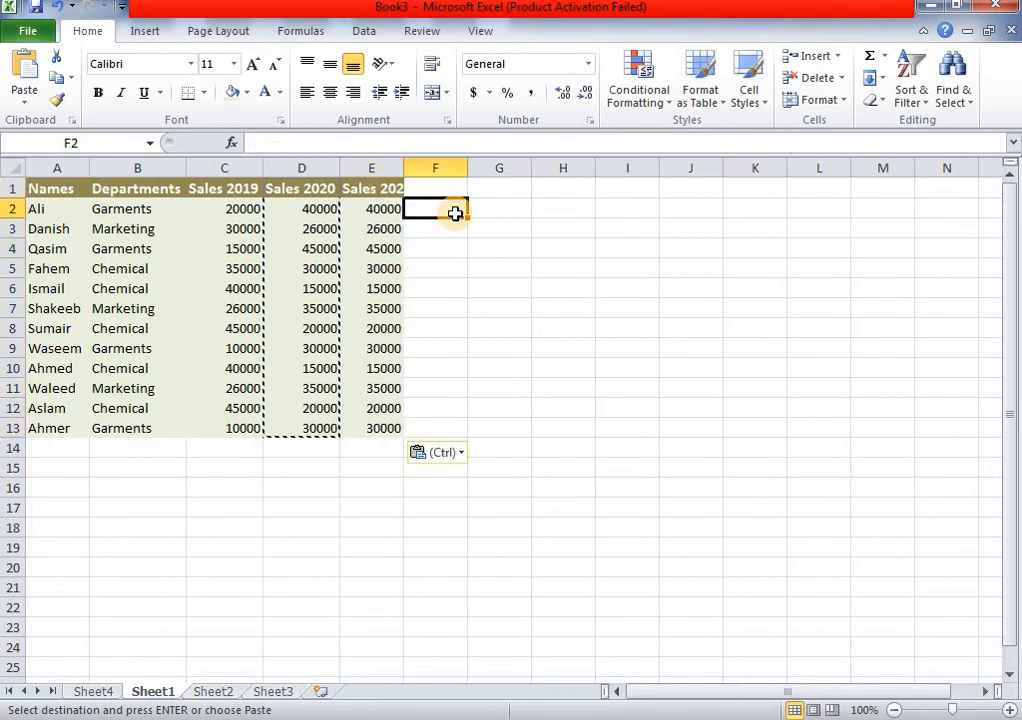
{"action": "double_click", "coordinate": [455, 213]}
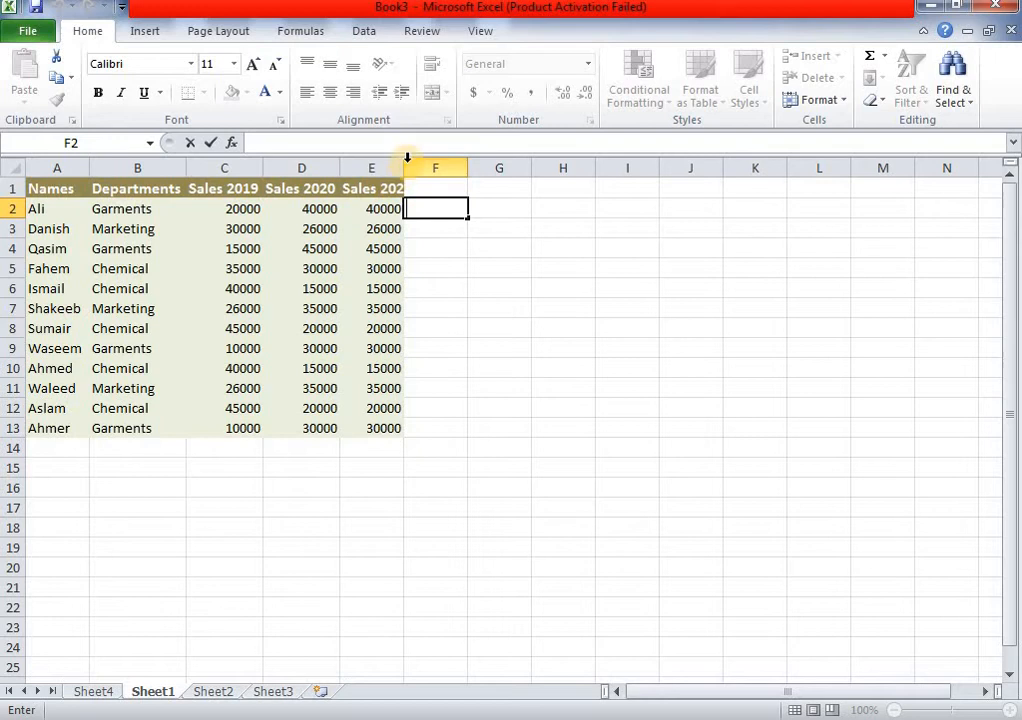
{"action": "left_click", "coordinate": [400, 163]}
{"action": "double_click", "coordinate": [402, 166]}
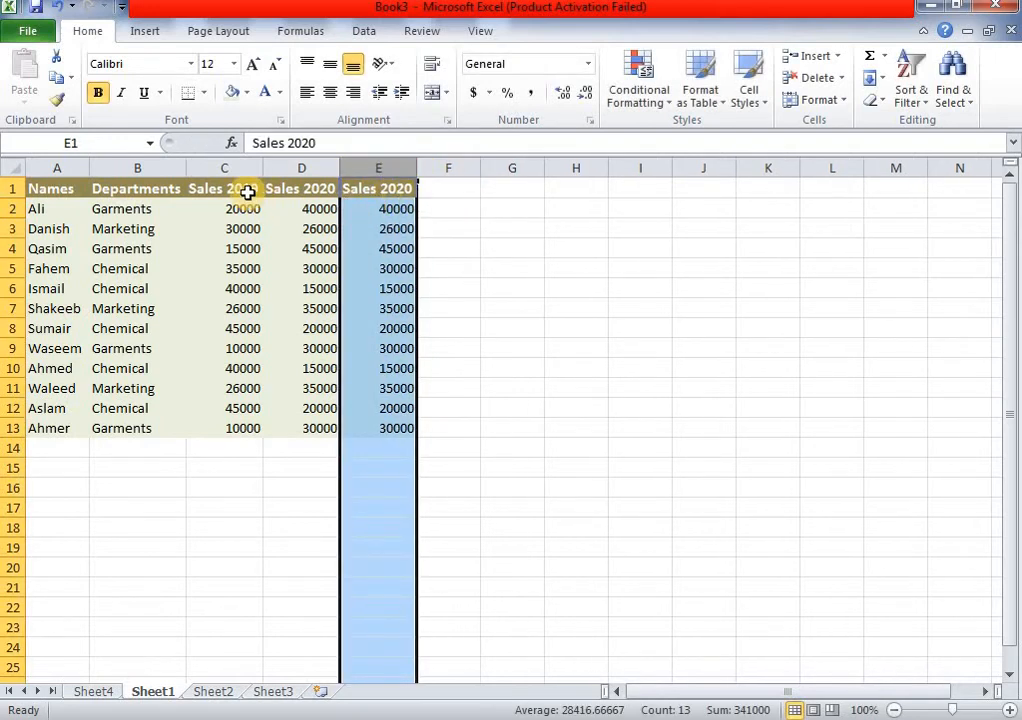
Rename the header in cell E1 as Sales 2018
{"action": "left_click", "coordinate": [427, 187]}
{"action": "double_click", "coordinate": [406, 188]}
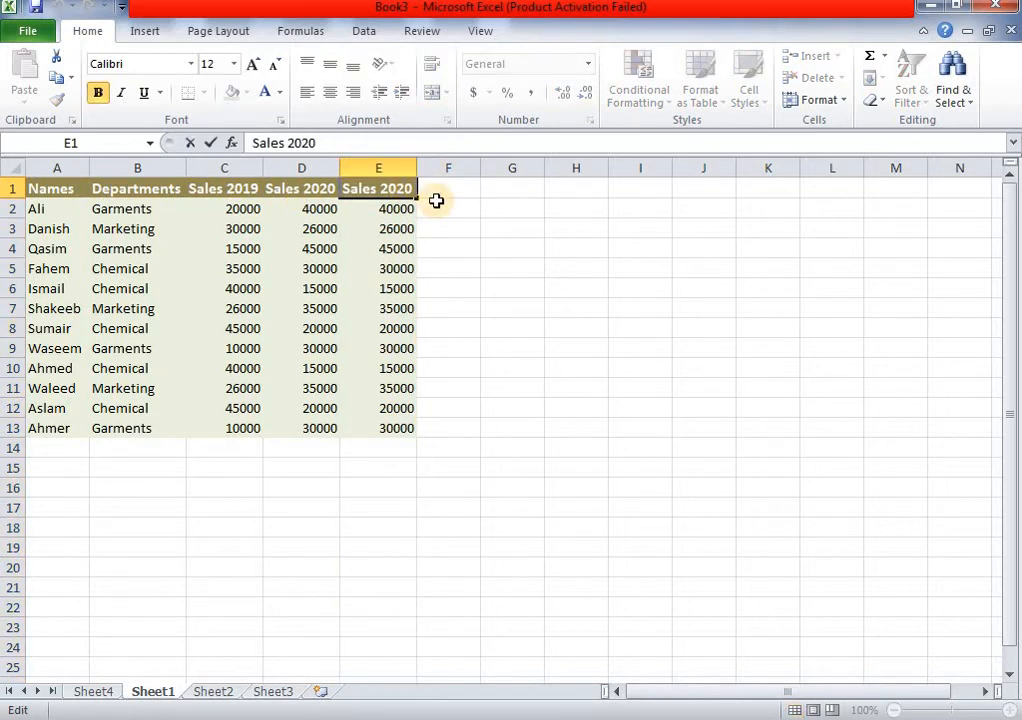
{"action": "type", "text": "="}
{"action": "left_click", "coordinate": [440, 223]}
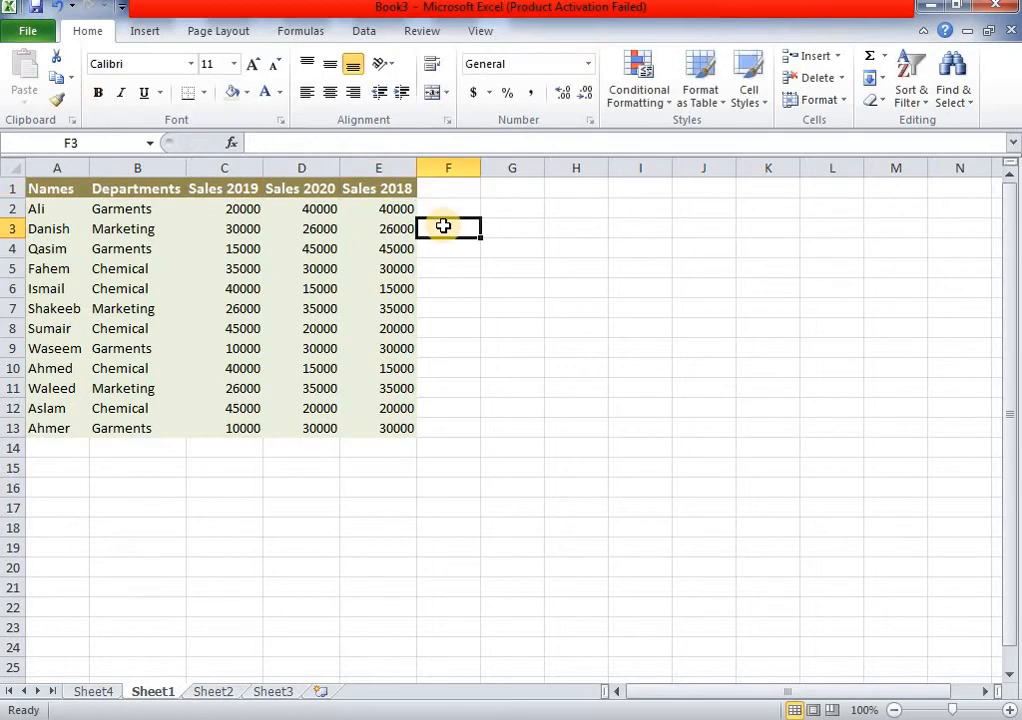
Set the Sales 2018 values to 40000 in cell E7 and 15000 in cell E5
{"action": "left_click", "coordinate": [387, 309]}
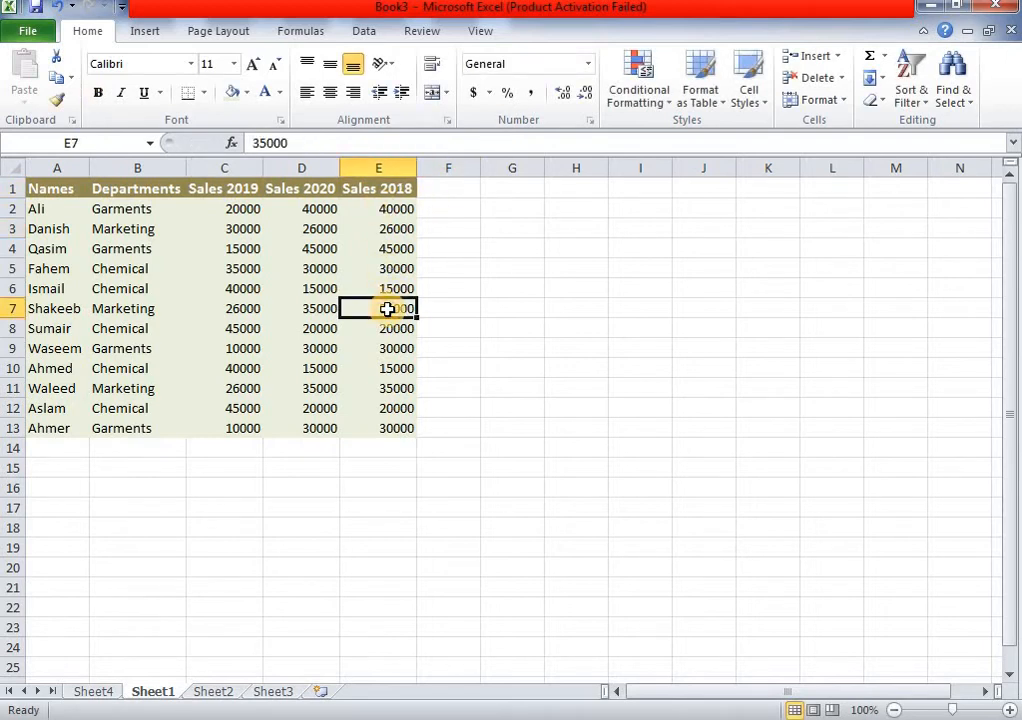
{"action": "type", "text": "4"}
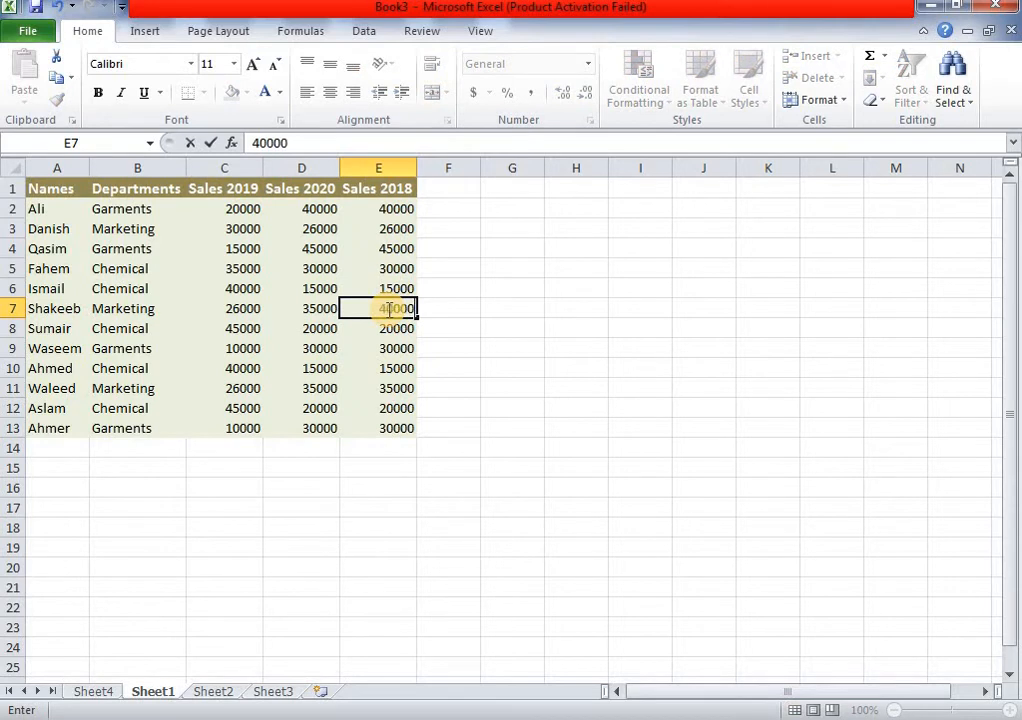
{"action": "left_click", "coordinate": [395, 272]}
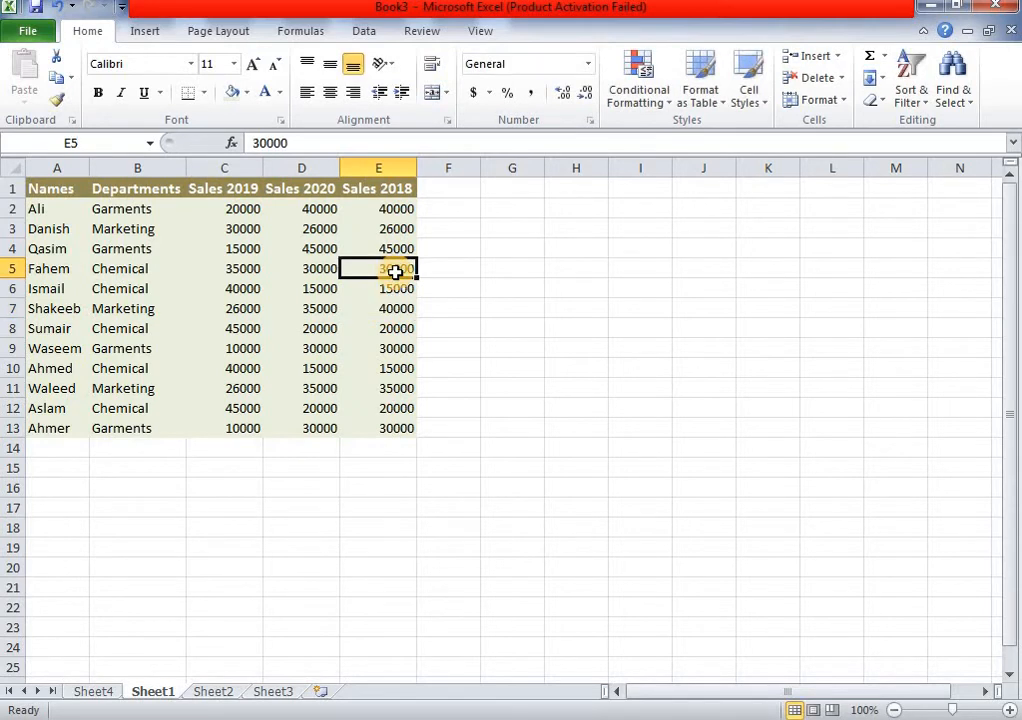
{"action": "type", "text": "15"}
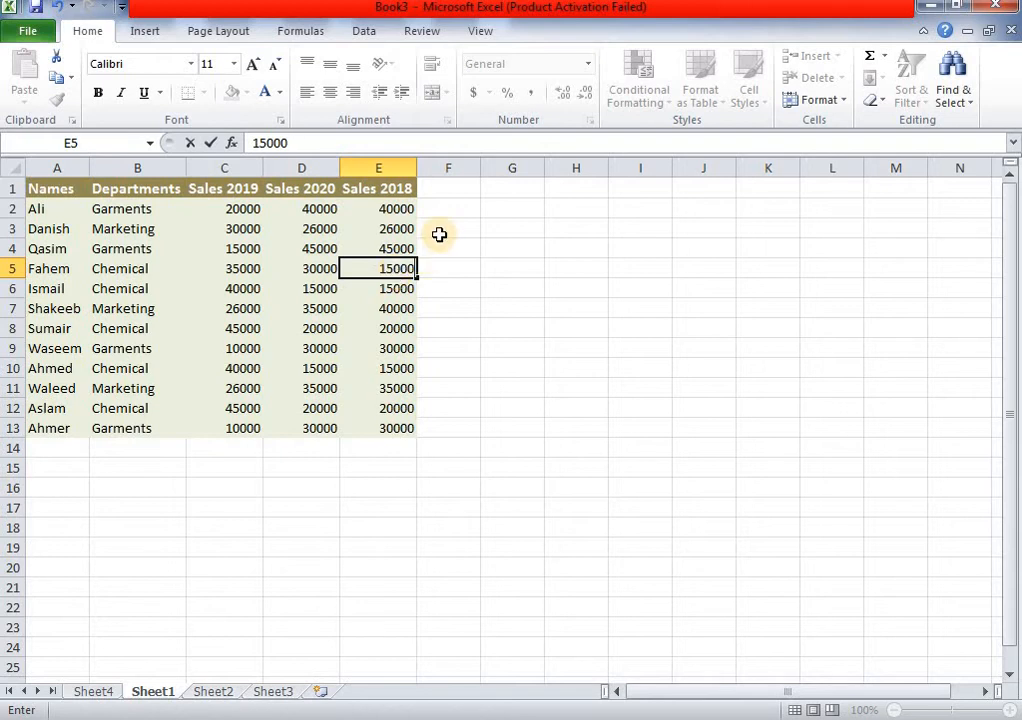
{"action": "left_click", "coordinate": [439, 234]}
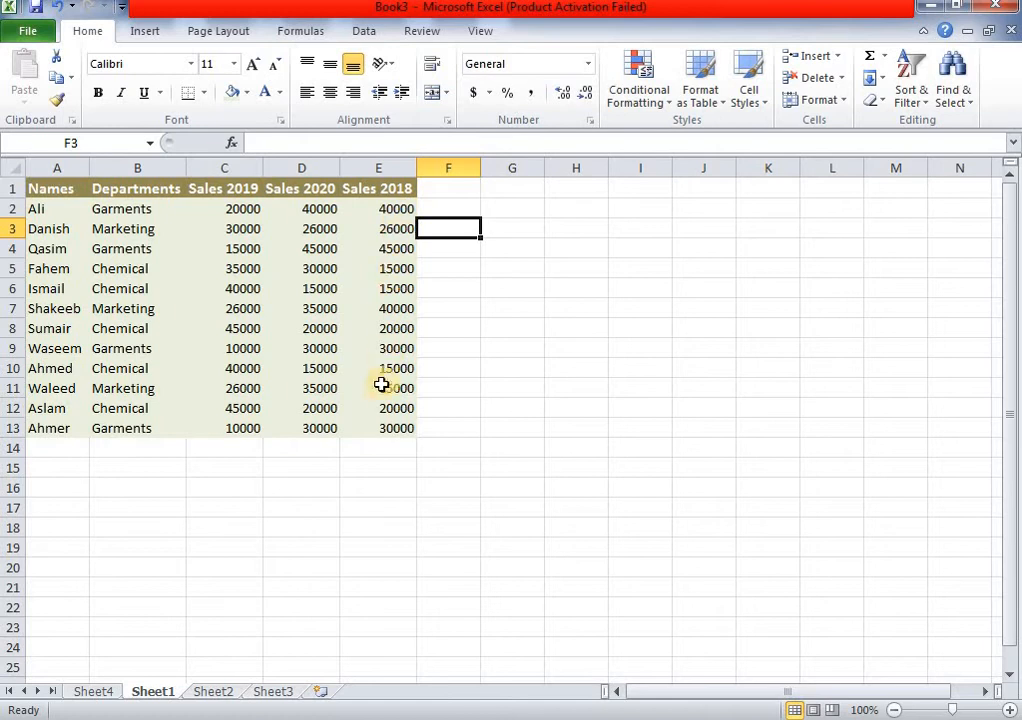
Compare Sheet1's columns with Sheet4's PivotTable fields, and change the PivotTable's data source to Sheet1!$A$1:$E$13
{"action": "left_click", "coordinate": [108, 691]}
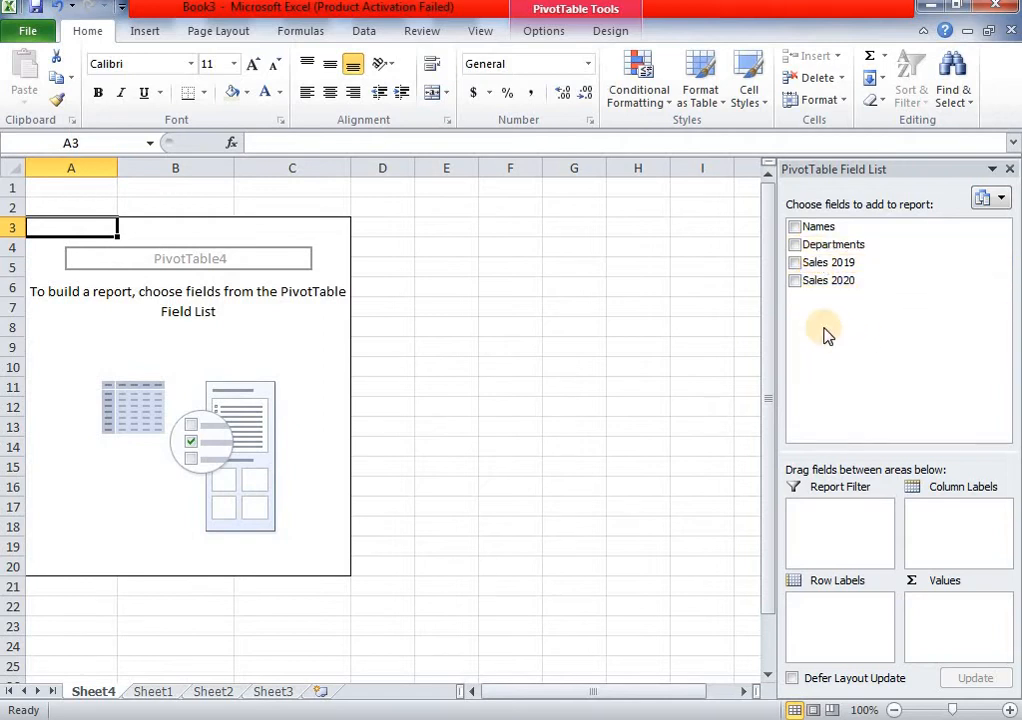
{"action": "left_click", "coordinate": [160, 691]}
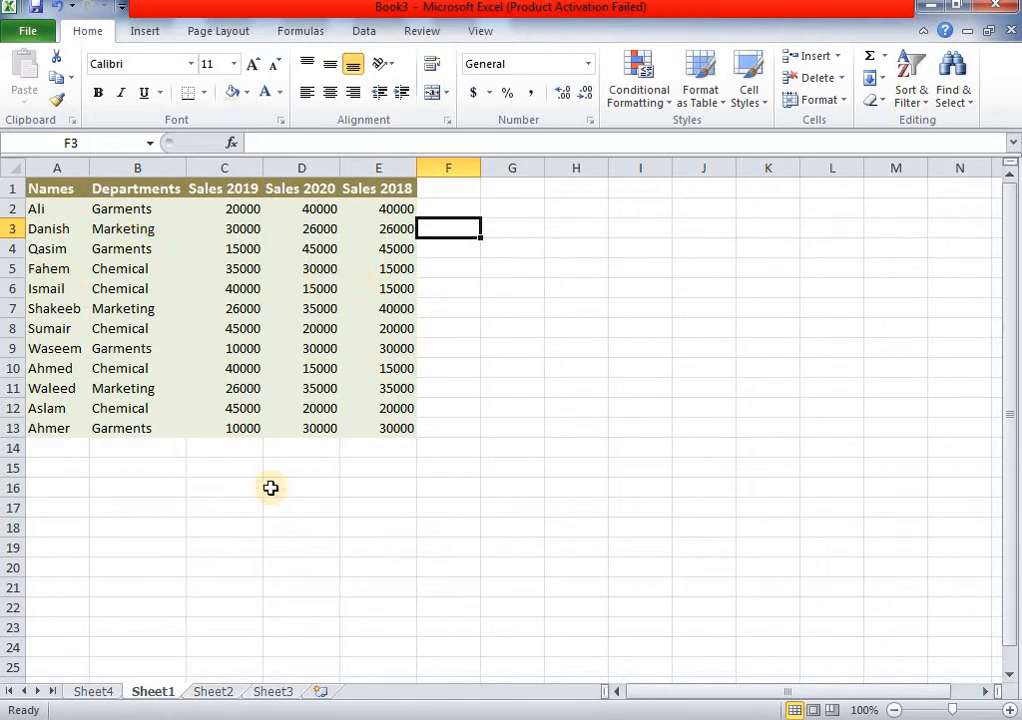
{"action": "left_click_drag", "start_coordinate": [46, 192], "coordinate": [338, 426]}
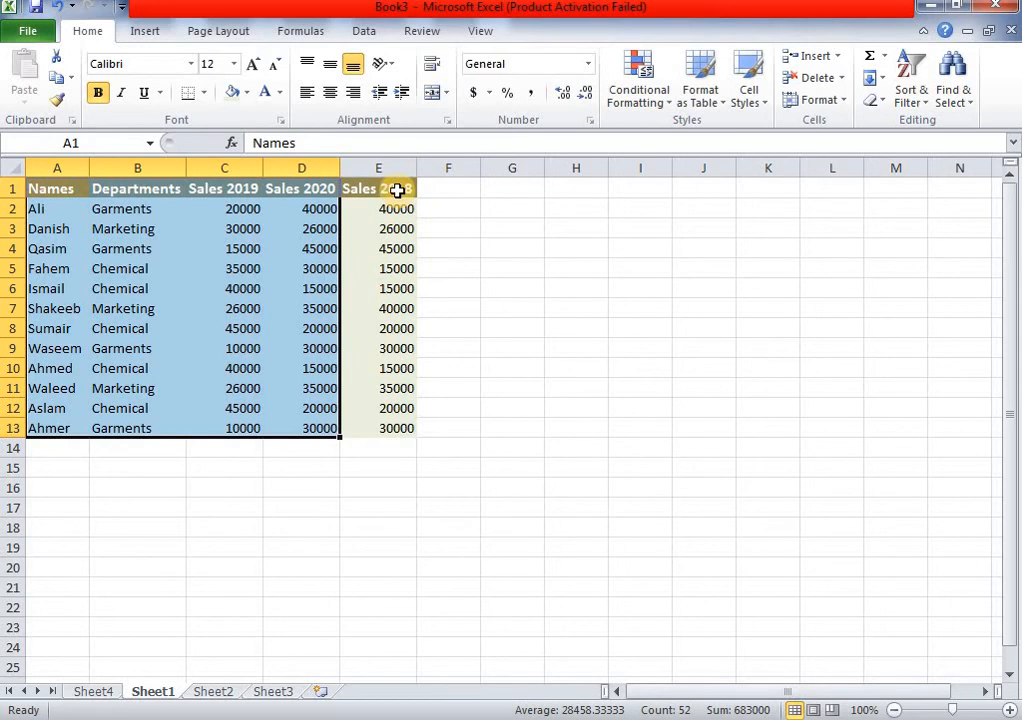
{"action": "left_click", "coordinate": [490, 386]}
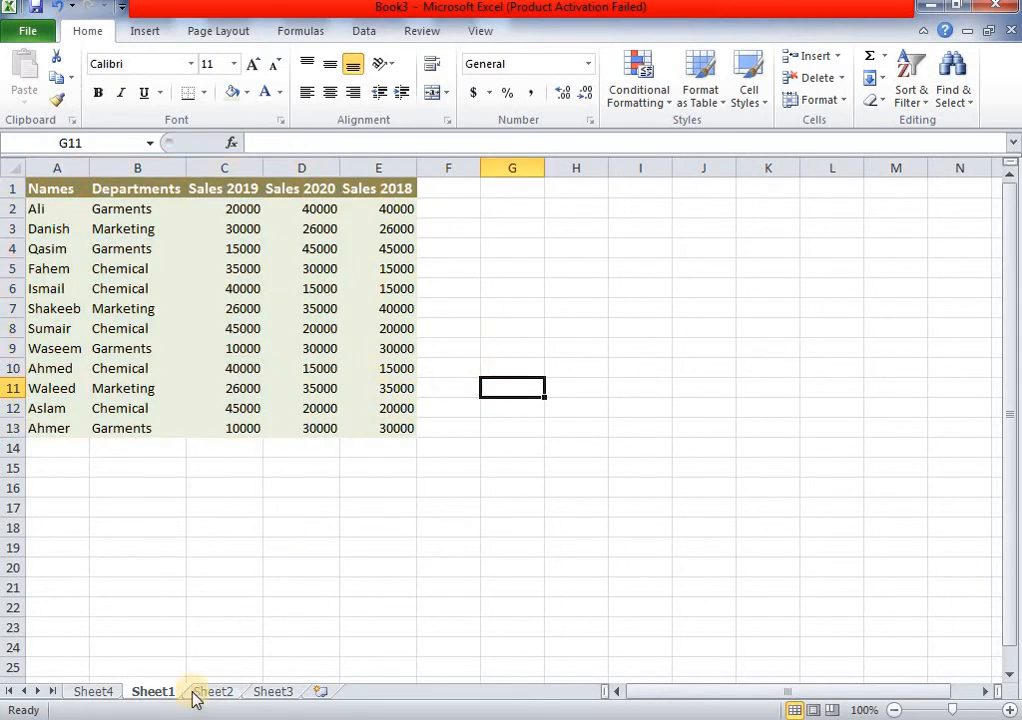
{"action": "left_click", "coordinate": [105, 692]}
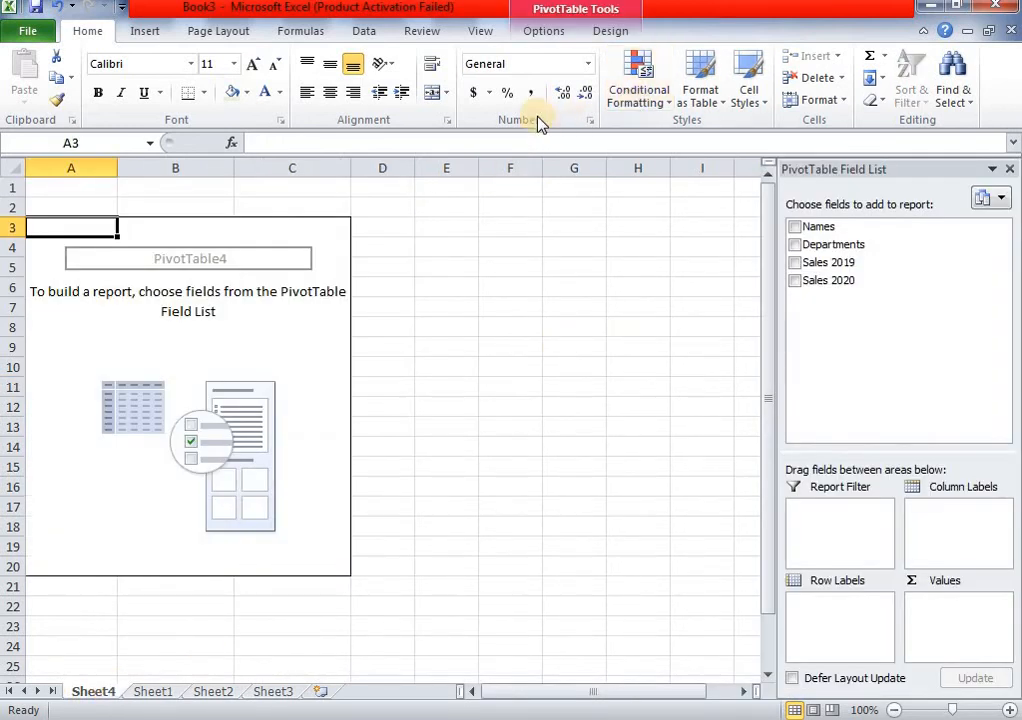
{"action": "left_click", "coordinate": [547, 32]}
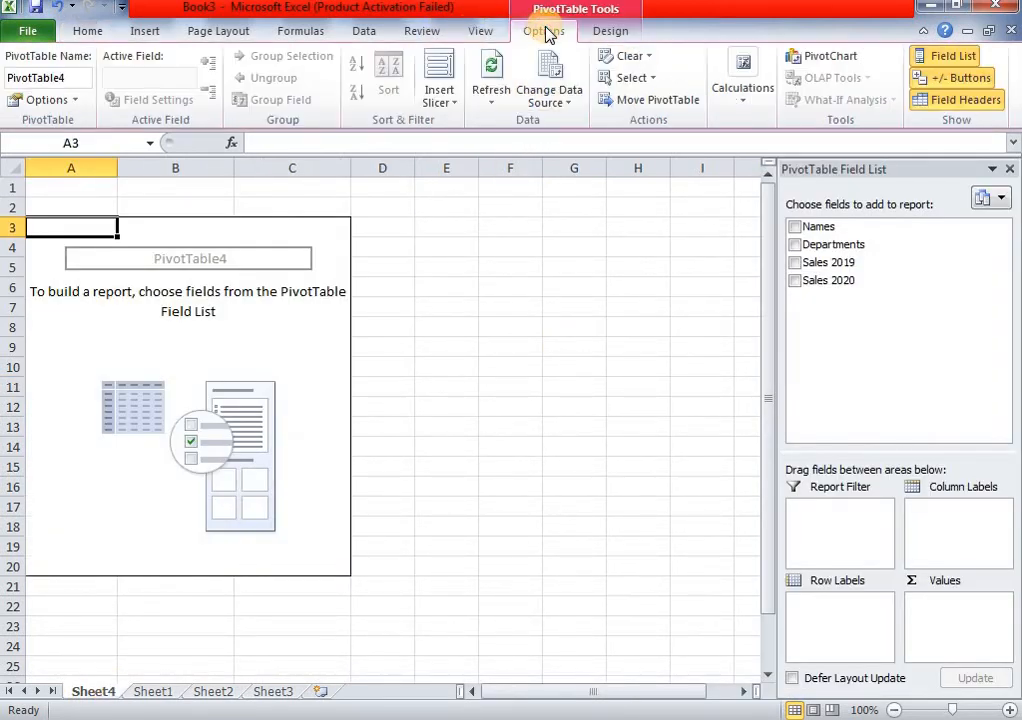
{"action": "left_click", "coordinate": [551, 84]}
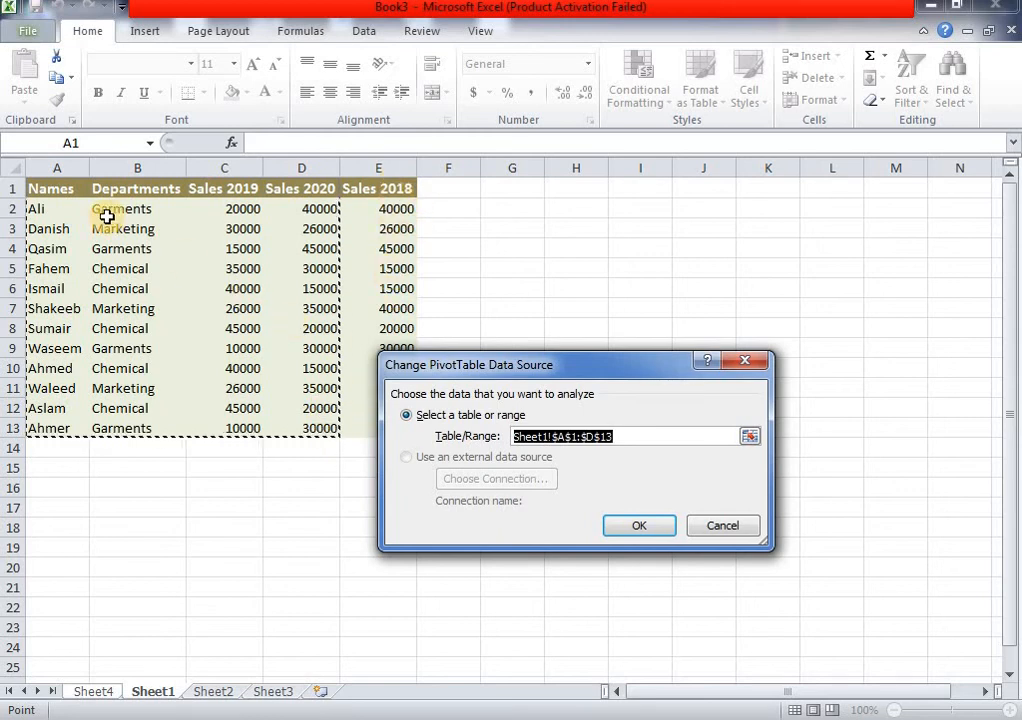
{"action": "left_click_drag", "start_coordinate": [50, 189], "coordinate": [359, 426]}
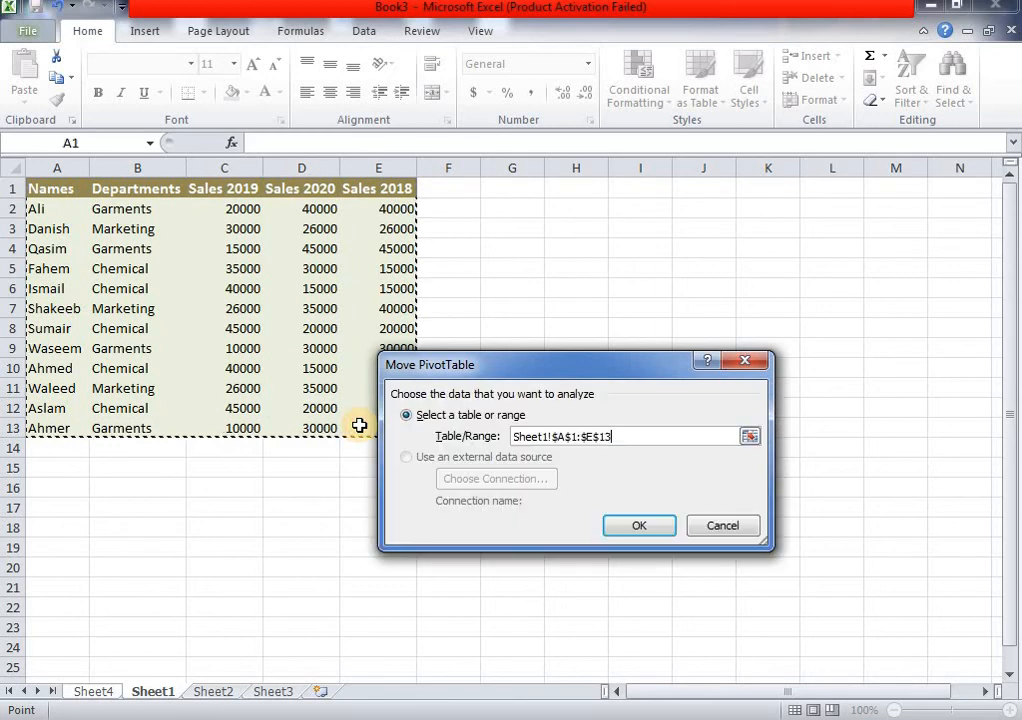
{"action": "left_click", "coordinate": [637, 526]}
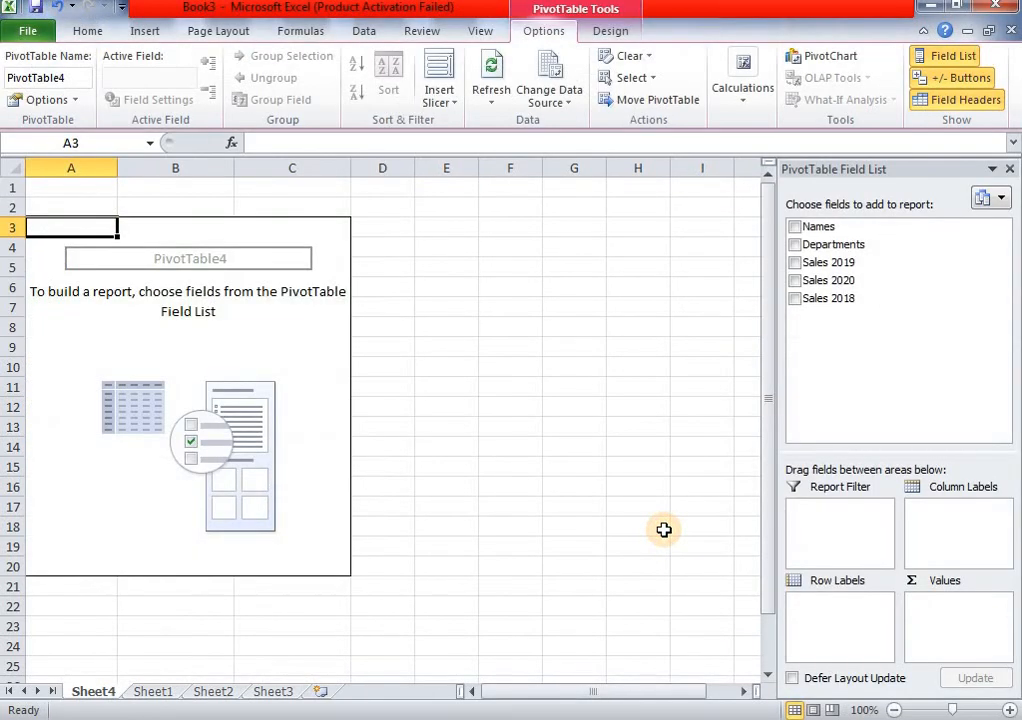
Add Sales 2018, Sales 2020 and Sales 2019 as PivotTable values, with Departments and Names as row labels
{"action": "left_click", "coordinate": [795, 299]}
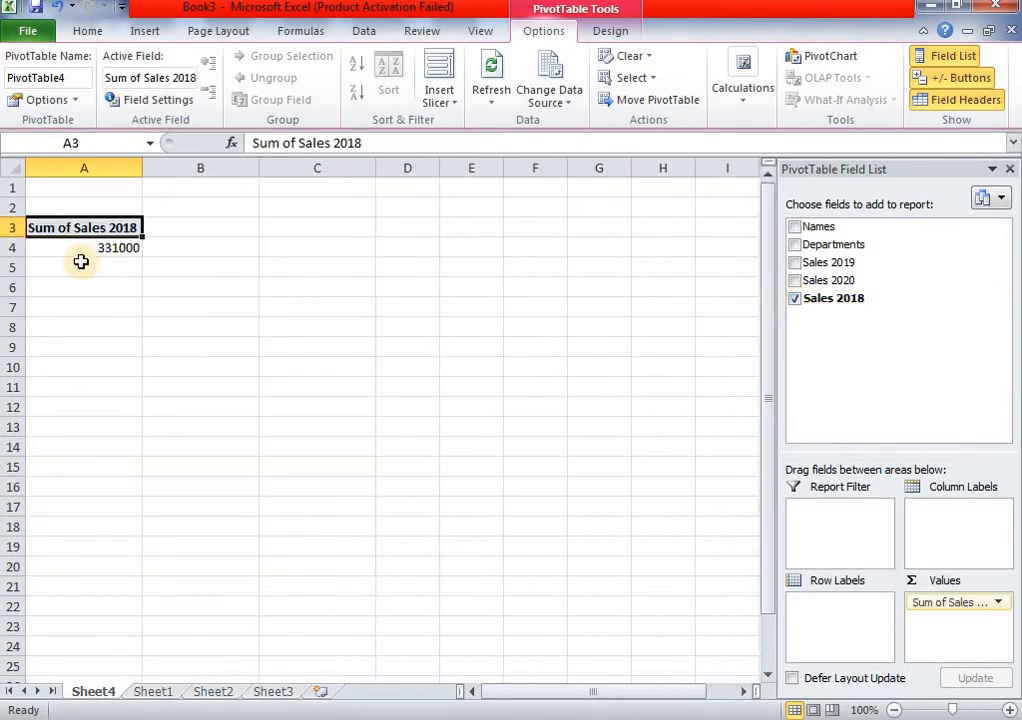
{"action": "left_click", "coordinate": [795, 281]}
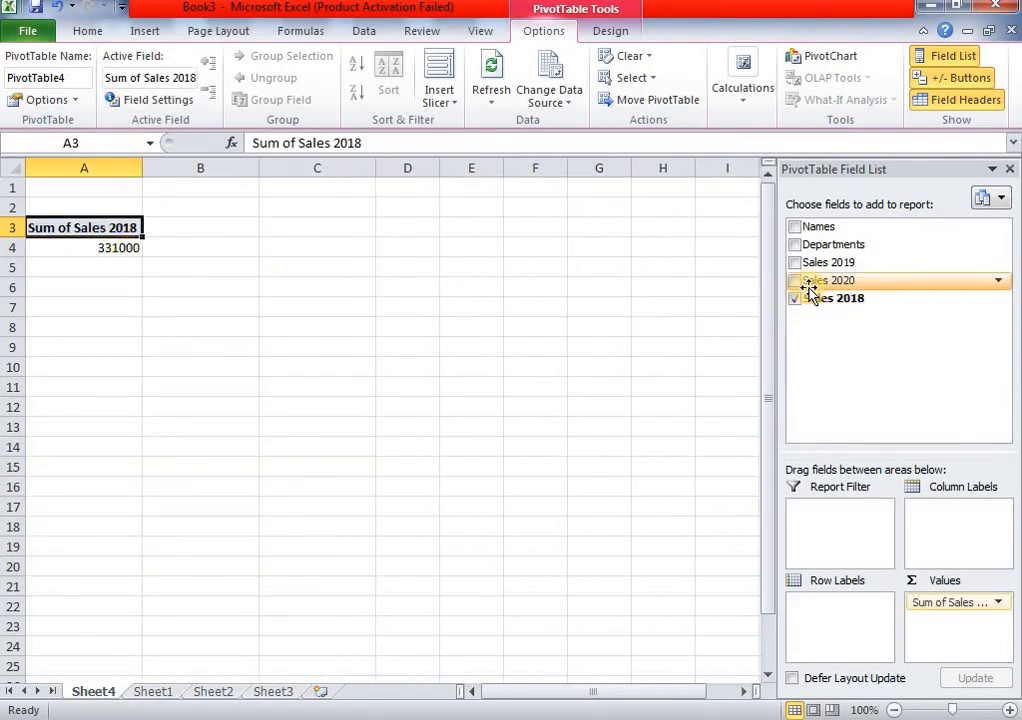
{"action": "left_click", "coordinate": [795, 262]}
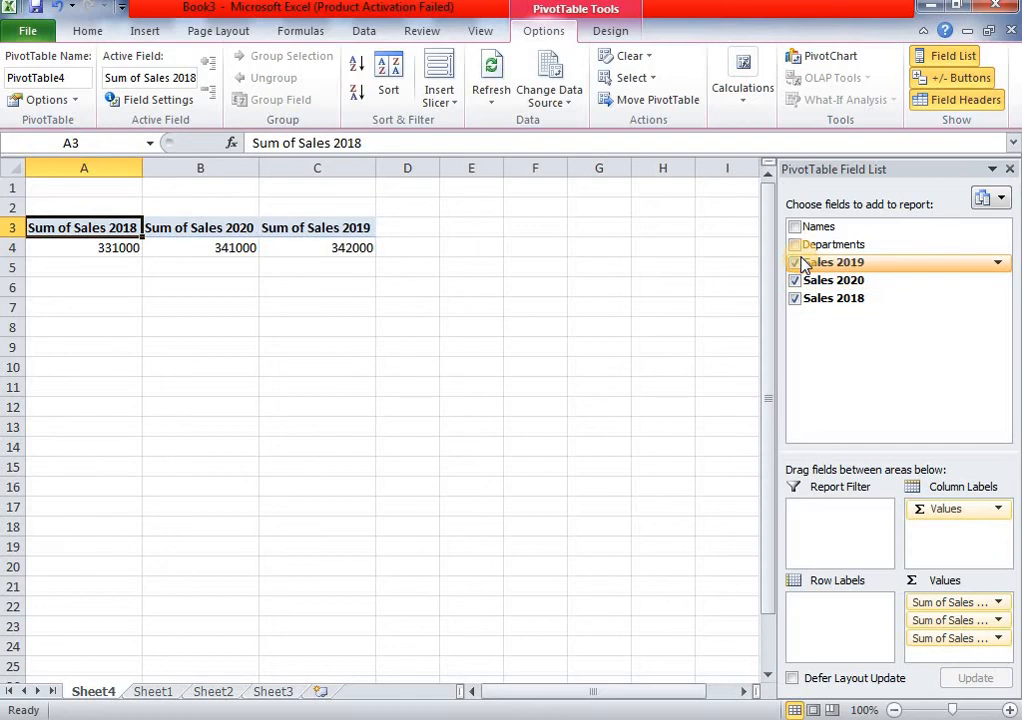
{"action": "left_click", "coordinate": [795, 245]}
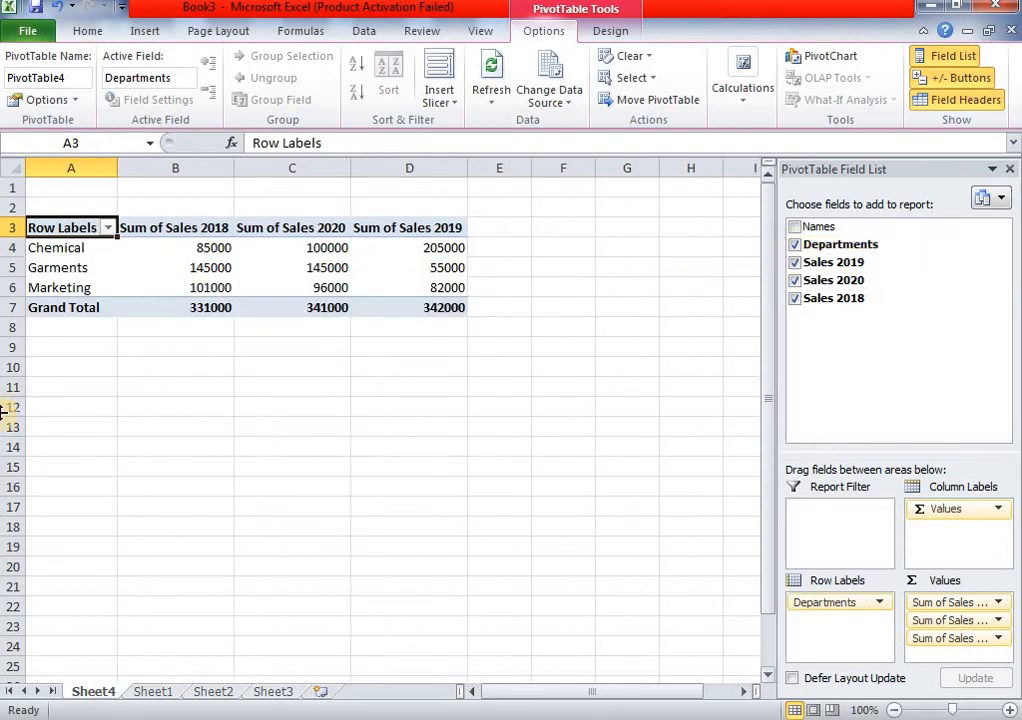
{"action": "left_click", "coordinate": [794, 230]}
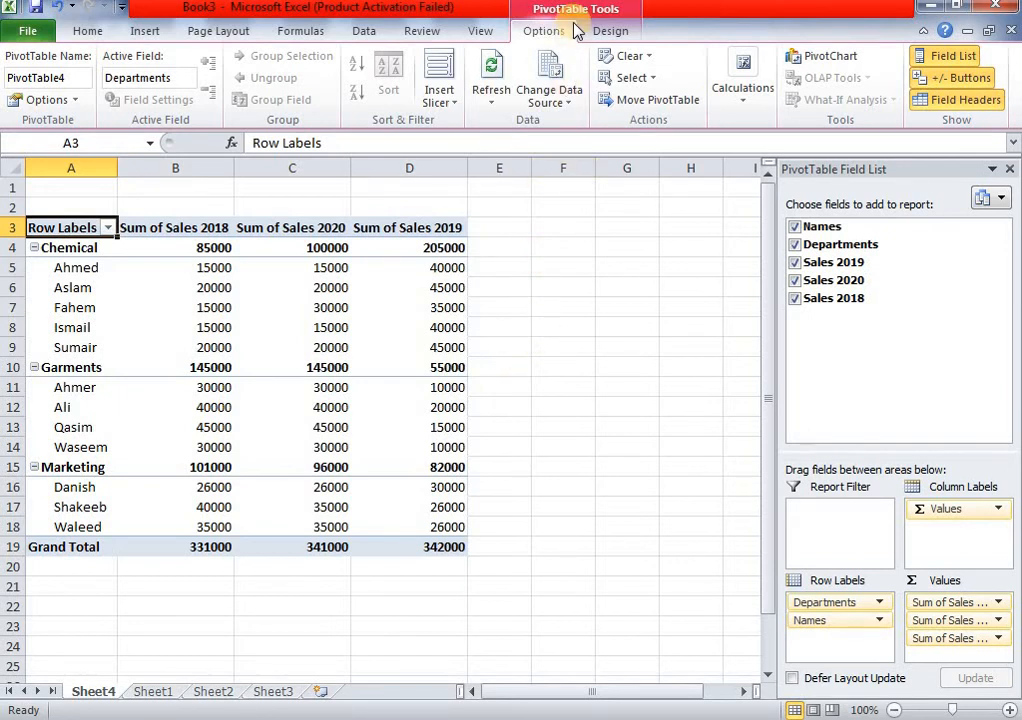
Insert a slicer for the Departments field and move it beside the PivotTable so it no longer covers the data
{"action": "left_click", "coordinate": [452, 103]}
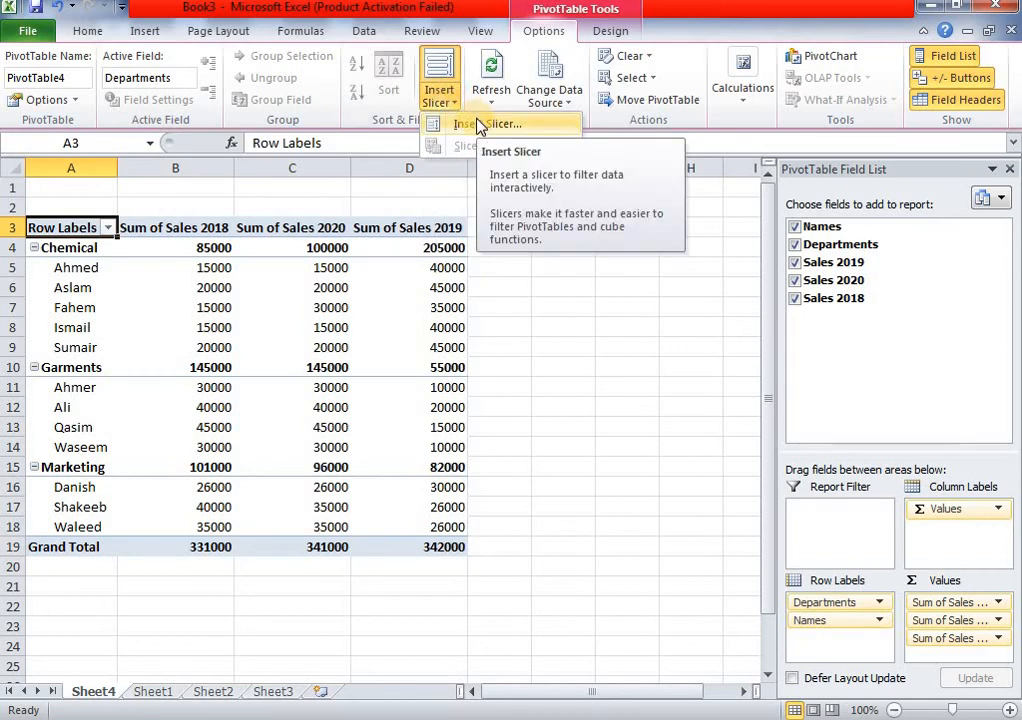
{"action": "left_click", "coordinate": [482, 124]}
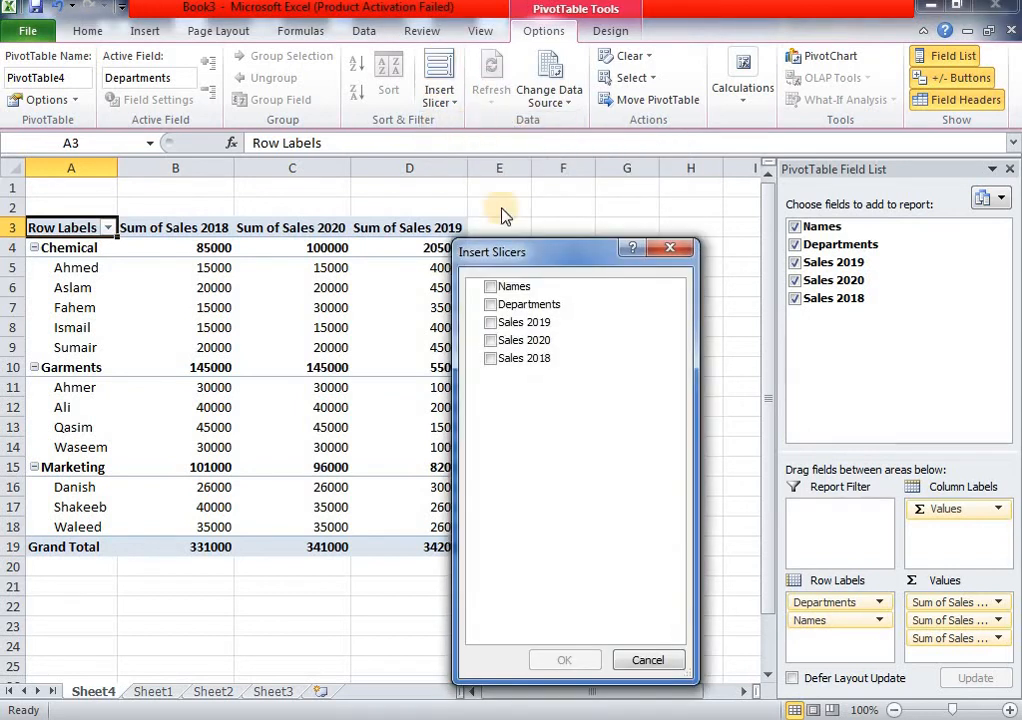
{"action": "left_click", "coordinate": [492, 308]}
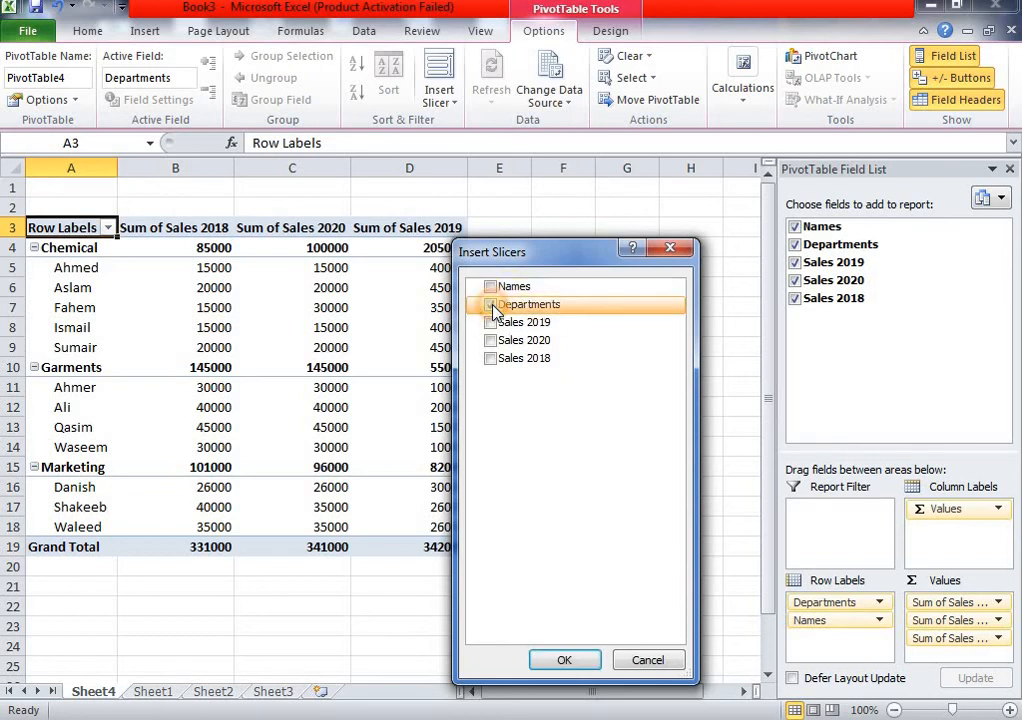
{"action": "left_click", "coordinate": [567, 660]}
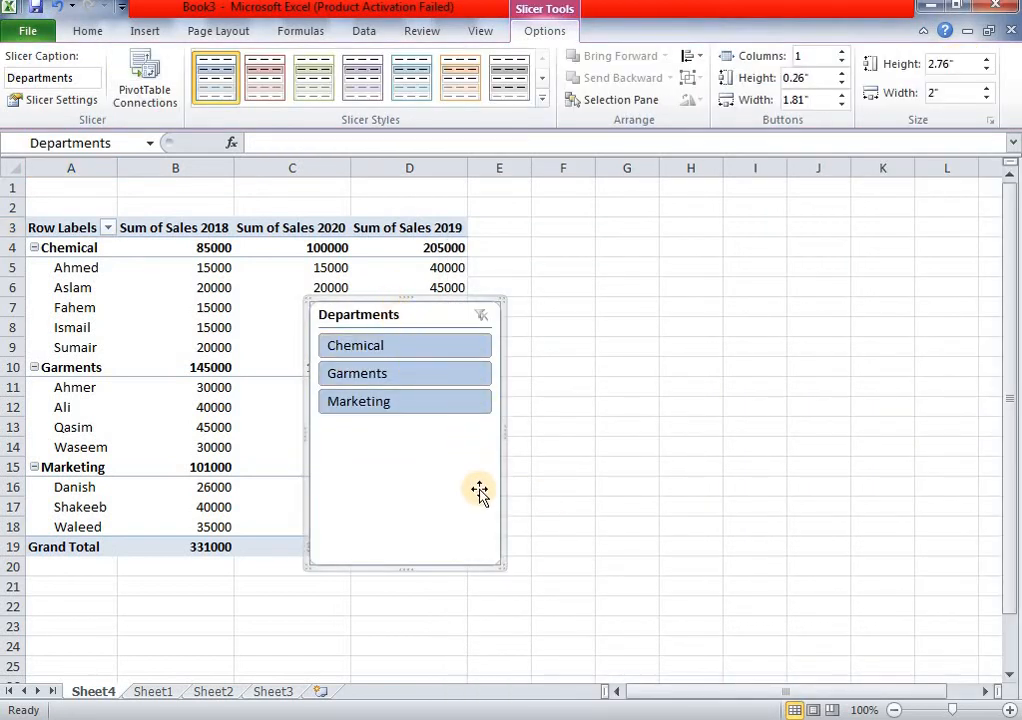
{"action": "left_click_drag", "start_coordinate": [479, 490], "coordinate": [643, 502]}
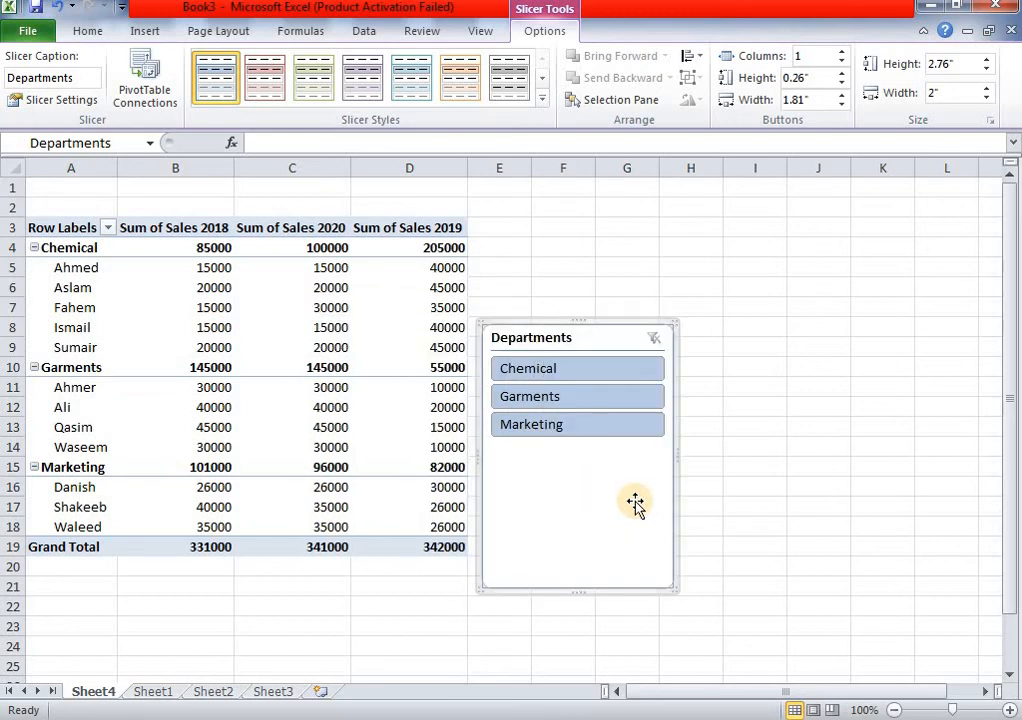
Filter the PivotTable by Chemical, Garments and Marketing in turn with the slicer, clear the filter, and move the slicer slightly up
{"action": "left_click", "coordinate": [539, 367]}
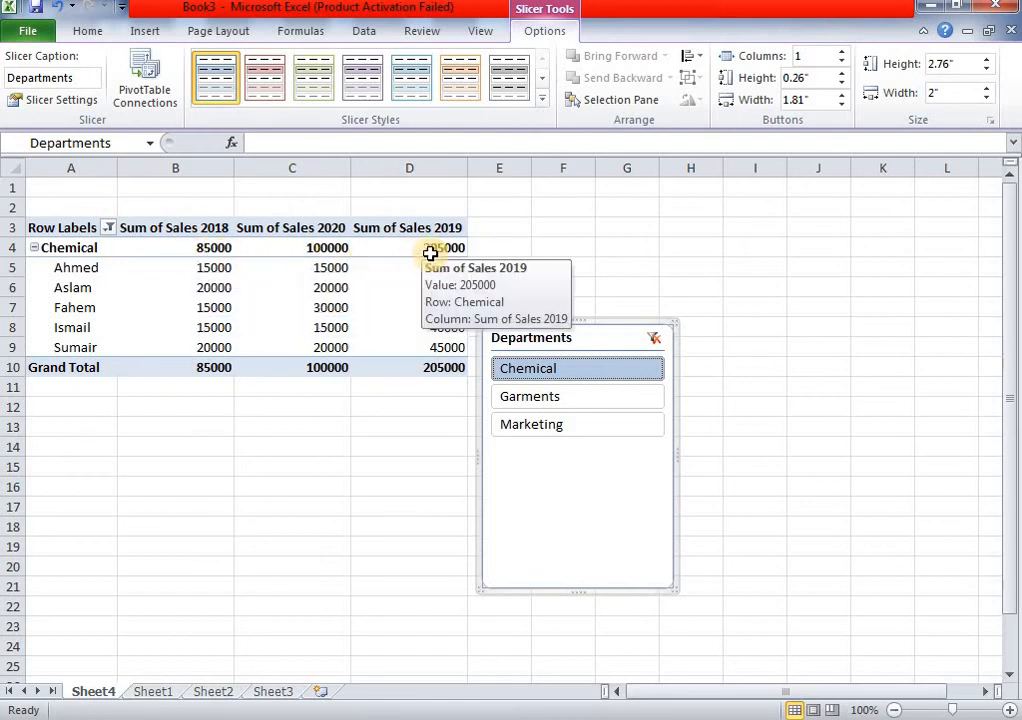
{"action": "left_click", "coordinate": [556, 397]}
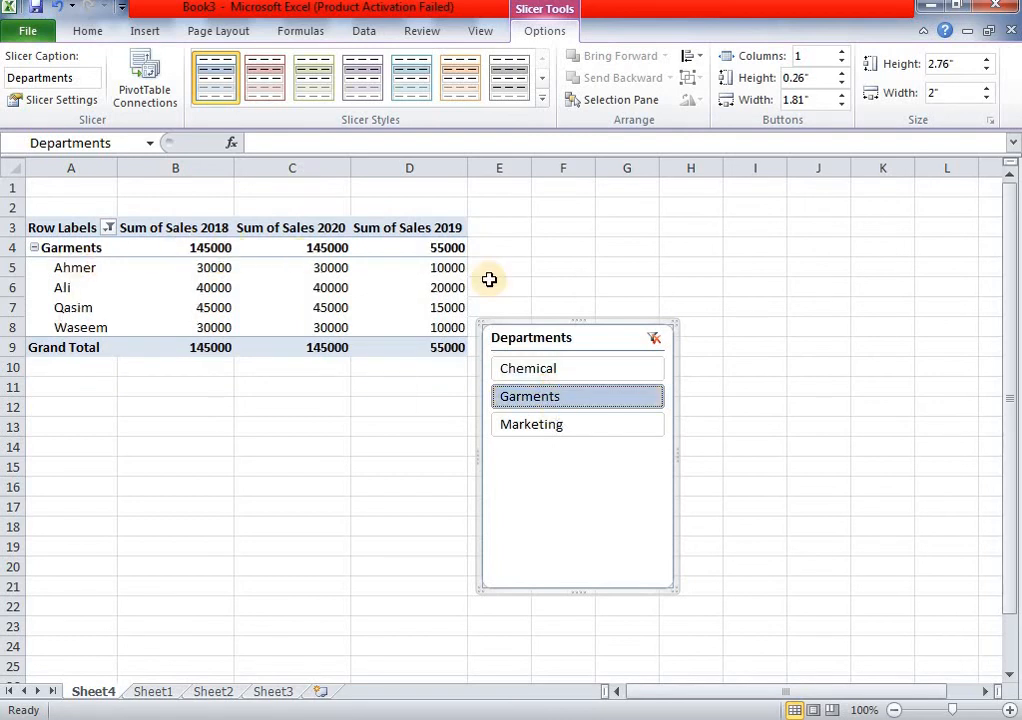
{"action": "mouse_move", "coordinate": [425, 356]}
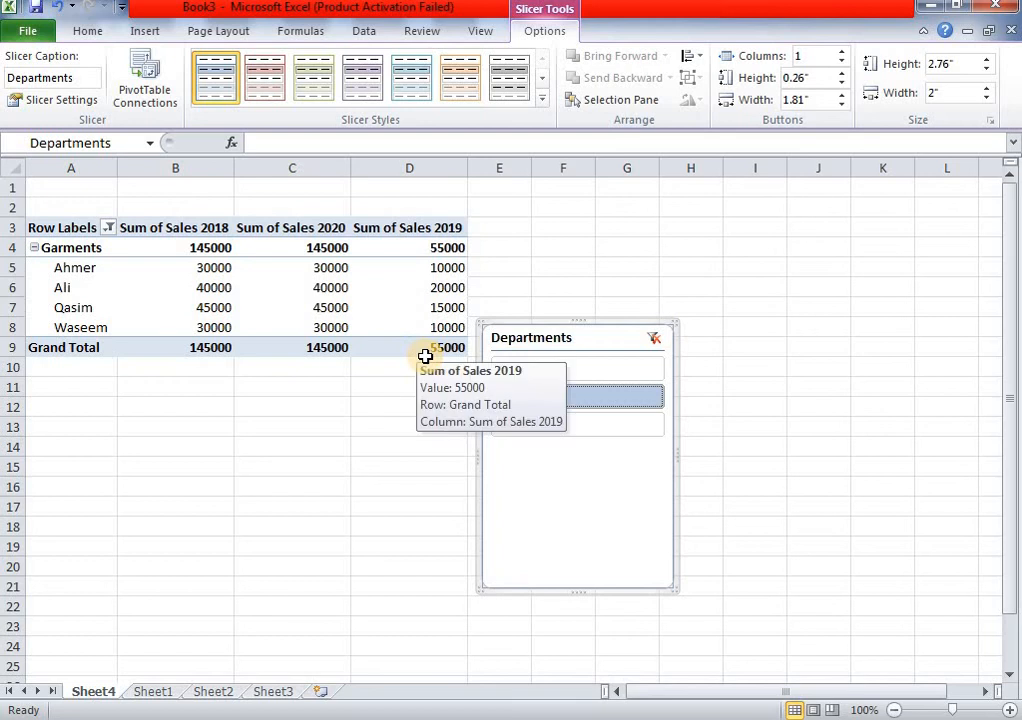
{"action": "left_click", "coordinate": [557, 427]}
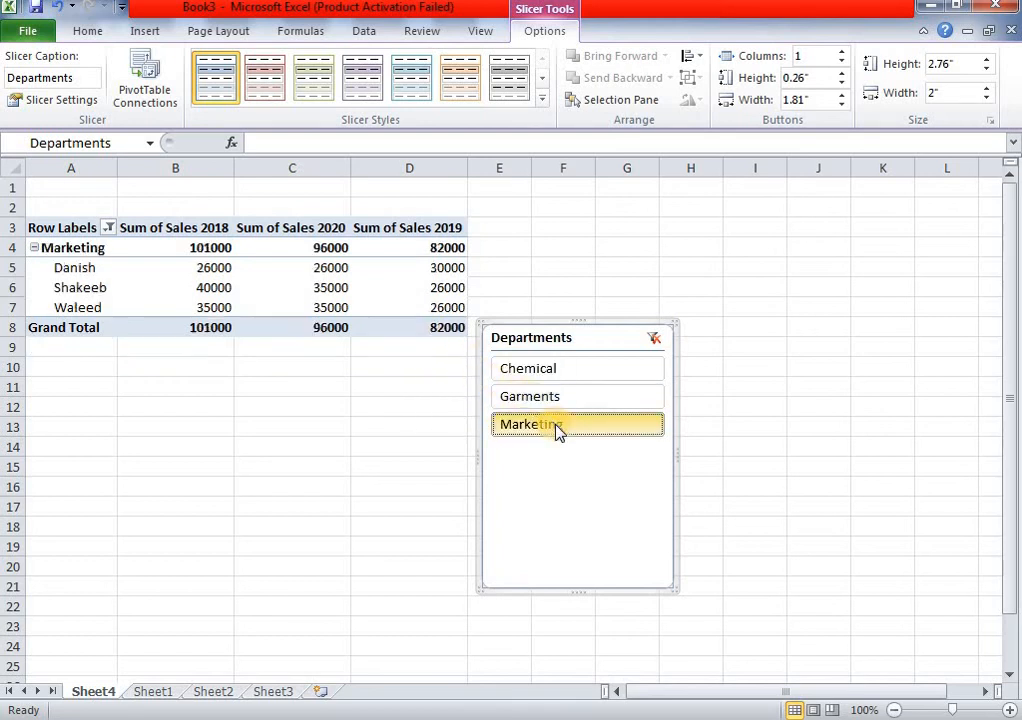
{"action": "left_click", "coordinate": [652, 342]}
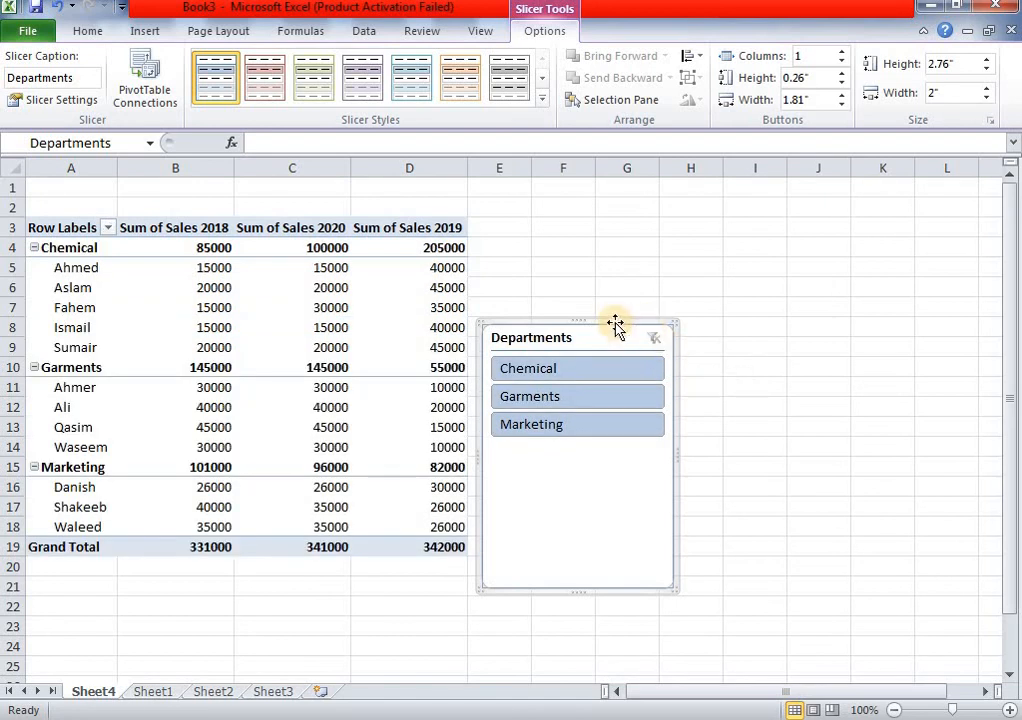
{"action": "left_click_drag", "start_coordinate": [611, 326], "coordinate": [624, 267]}
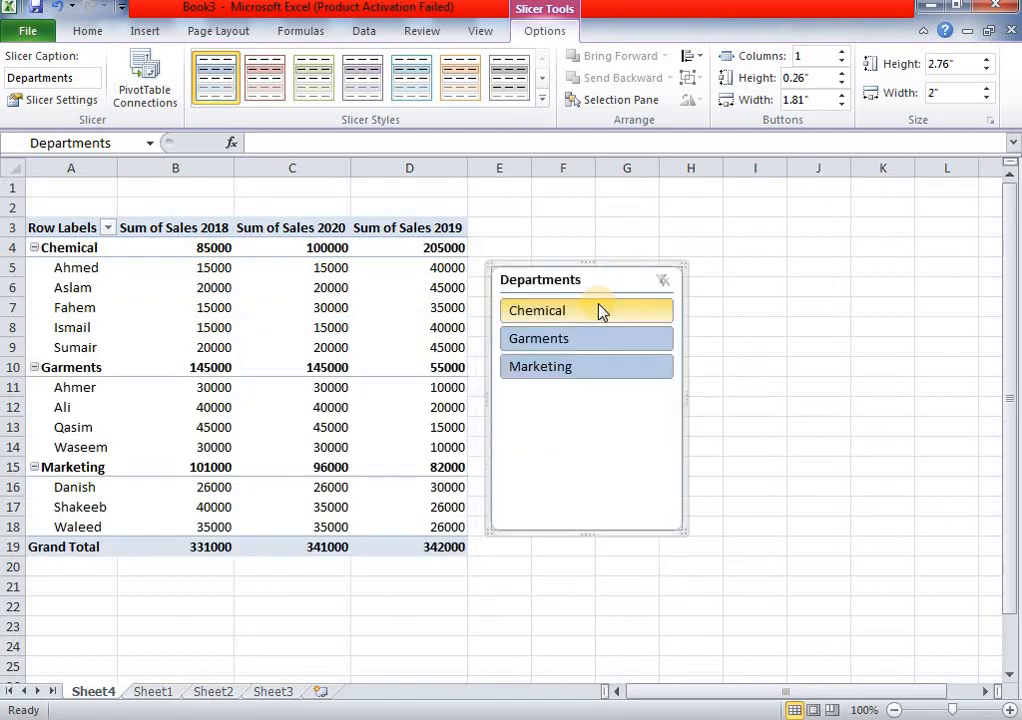
{"action": "left_click", "coordinate": [287, 289]}
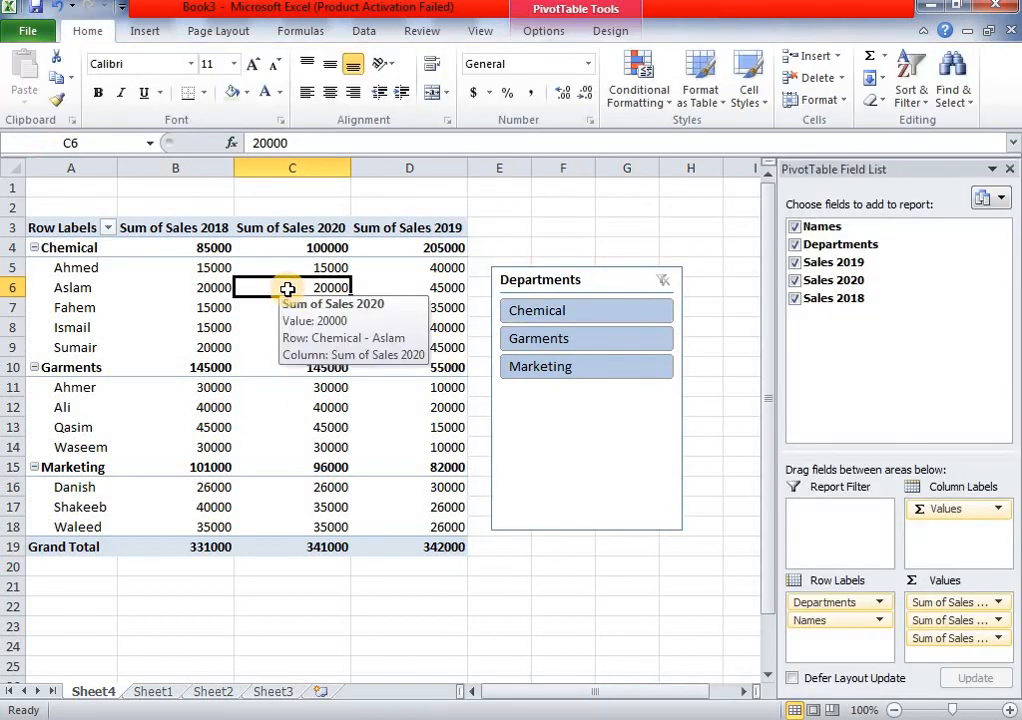
{"action": "left_click", "coordinate": [401, 617]}
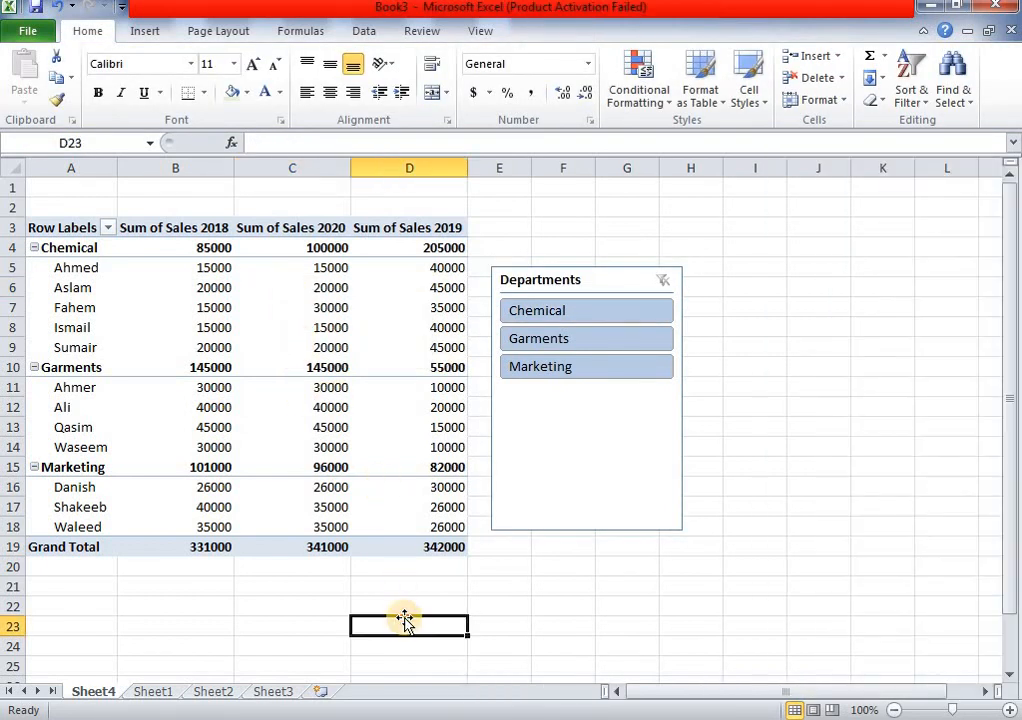
{"action": "left_click", "coordinate": [398, 494]}
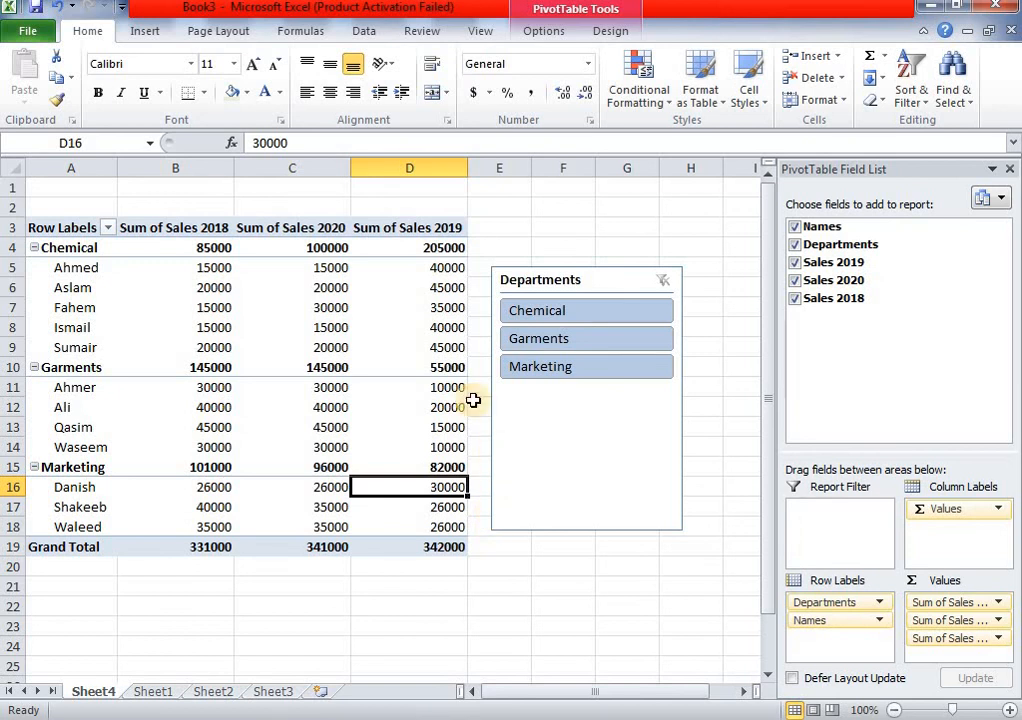
{"action": "left_click", "coordinate": [482, 234]}
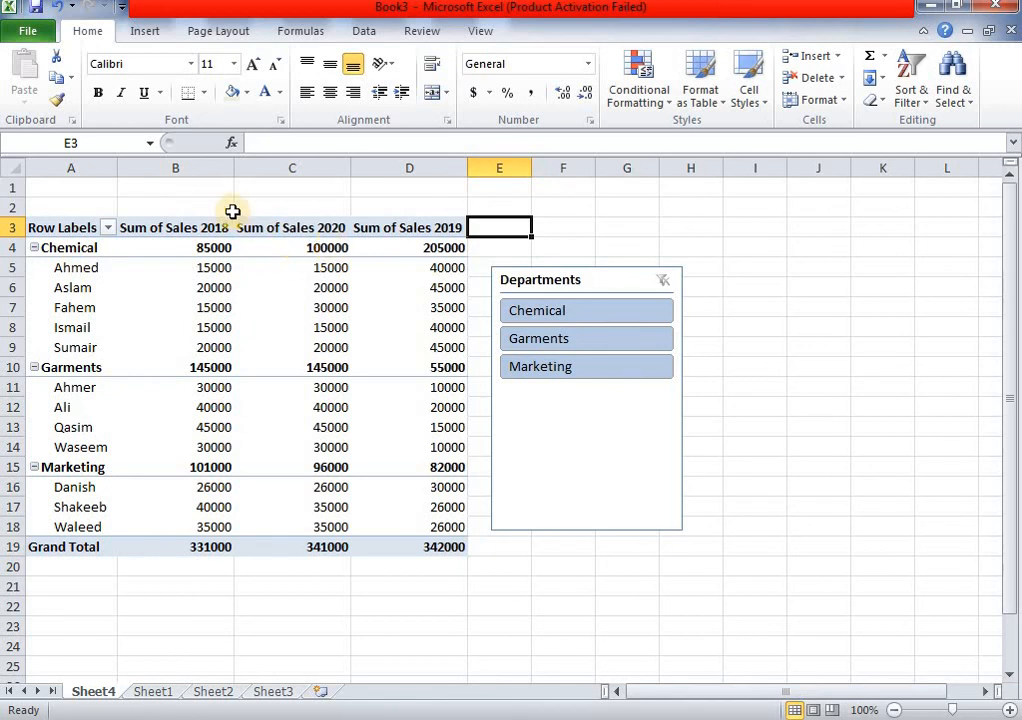
{"action": "left_click", "coordinate": [544, 450]}
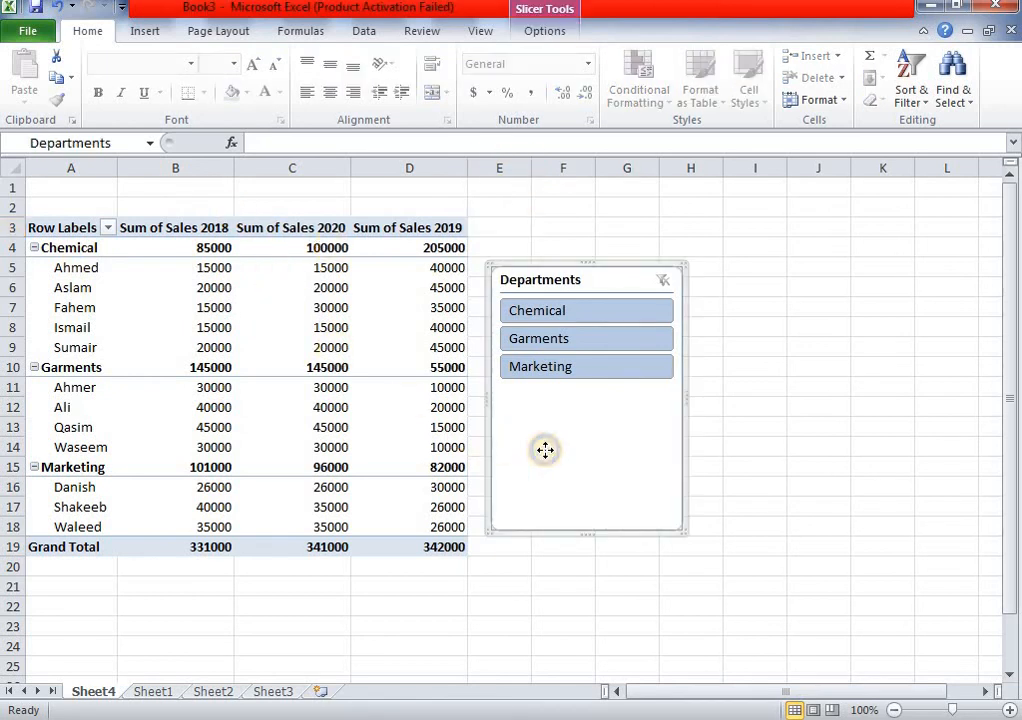
{"action": "right_click", "coordinate": [544, 450]}
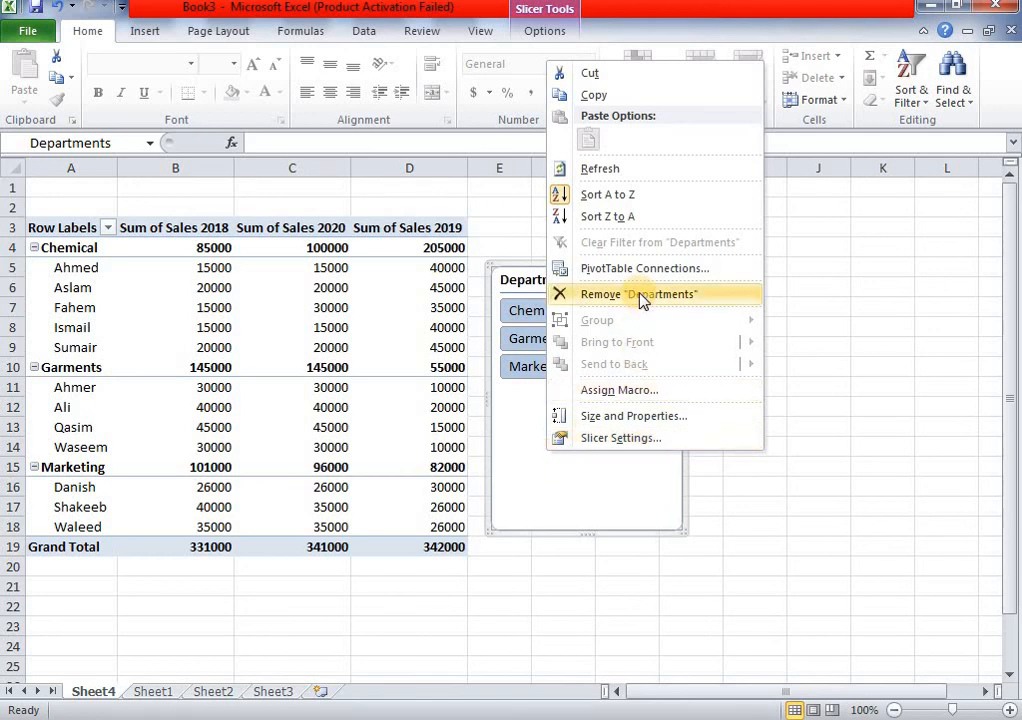
{"action": "left_click", "coordinate": [476, 561]}
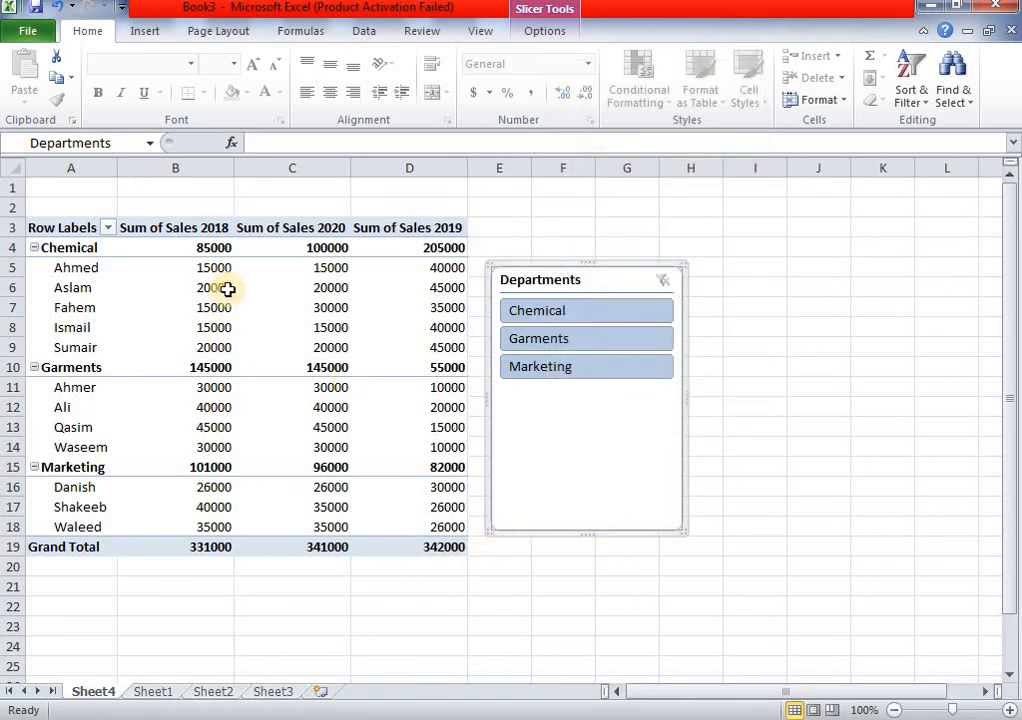
Clear all content and formatting from A3:G19 on Sheet4, delete the Departments slicer, and return to Sheet1
{"action": "left_click_drag", "start_coordinate": [40, 224], "coordinate": [650, 554]}
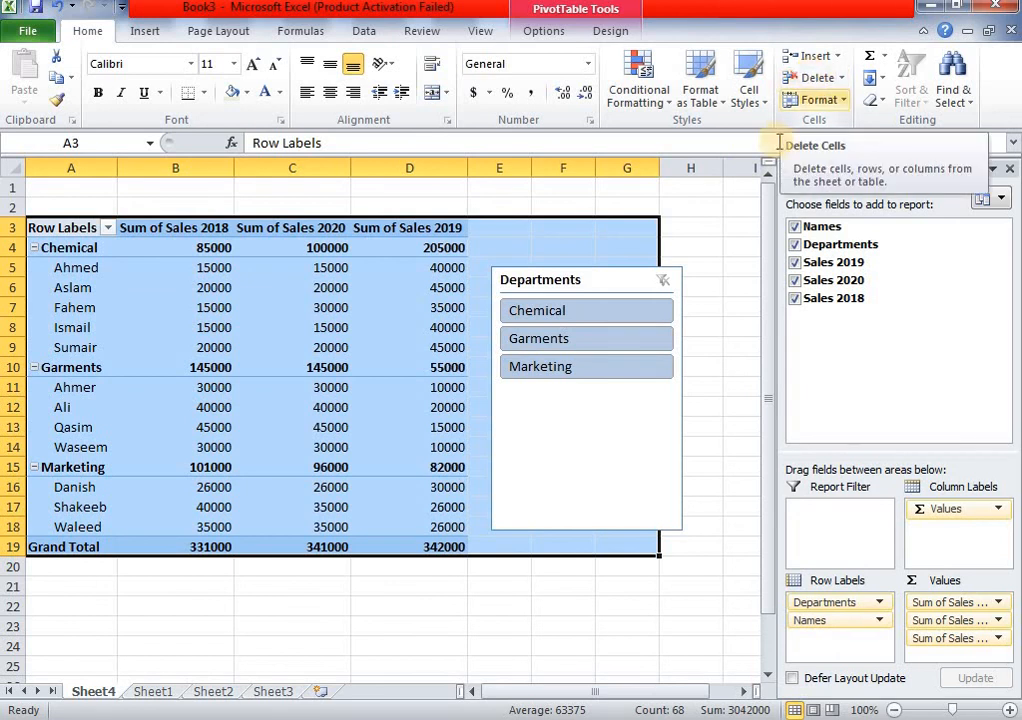
{"action": "left_click", "coordinate": [877, 102]}
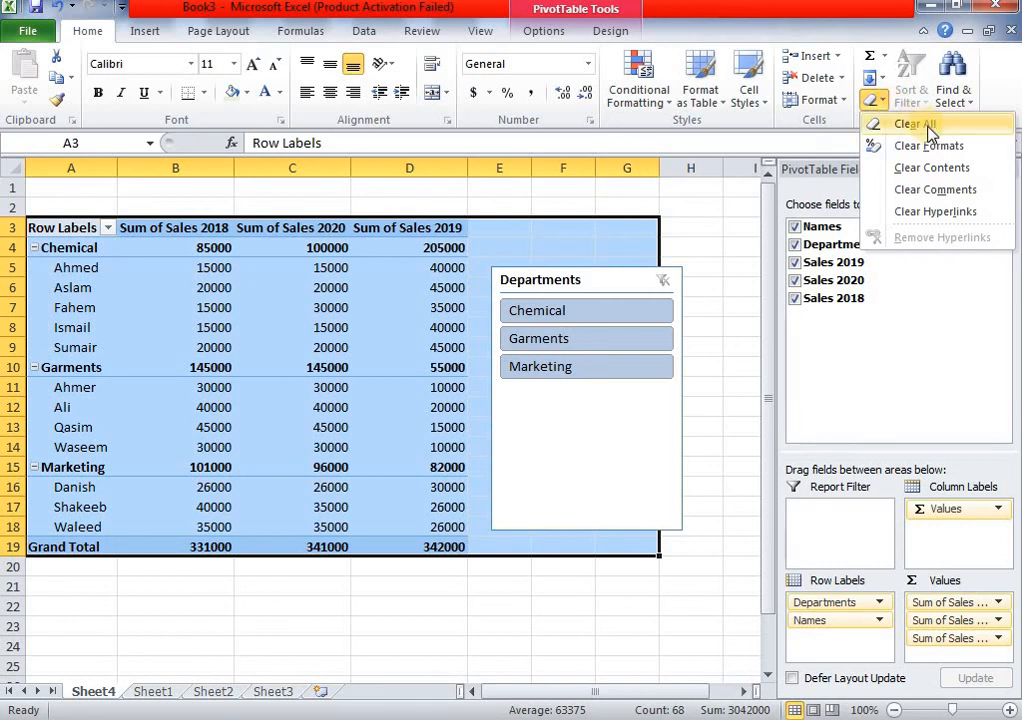
{"action": "left_click", "coordinate": [928, 128]}
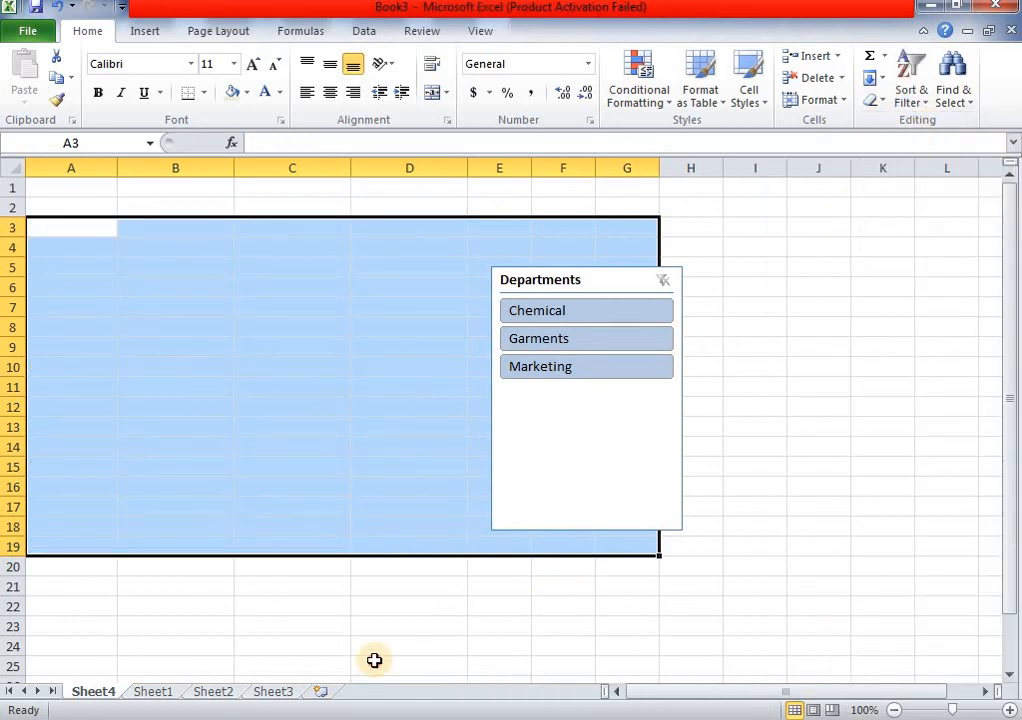
{"action": "left_click", "coordinate": [374, 660]}
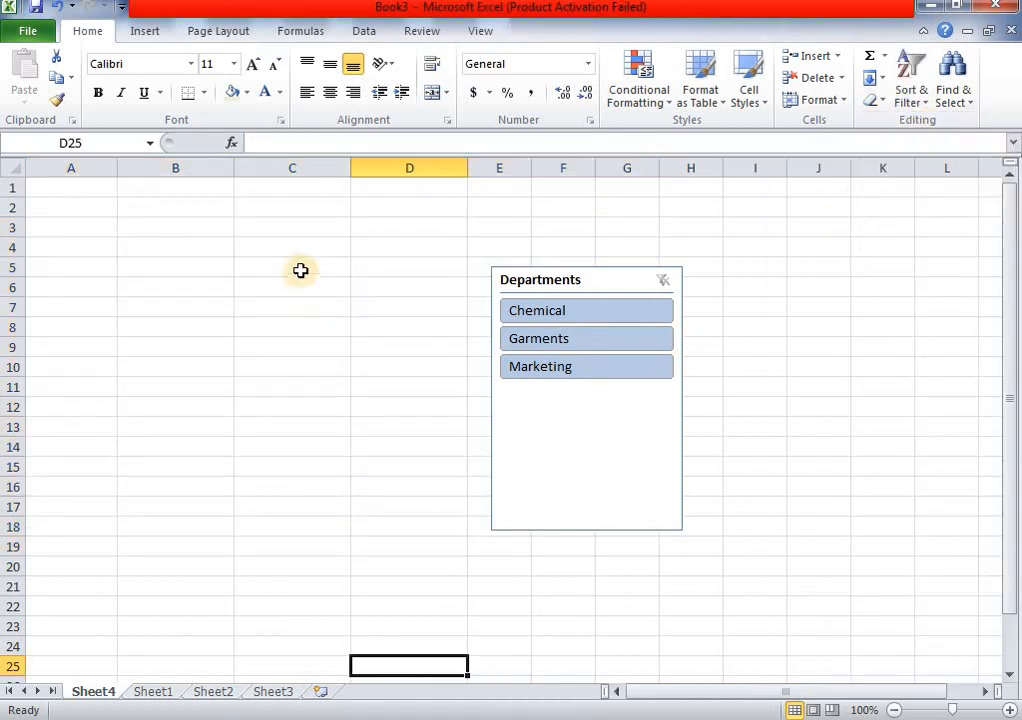
{"action": "left_click", "coordinate": [508, 480]}
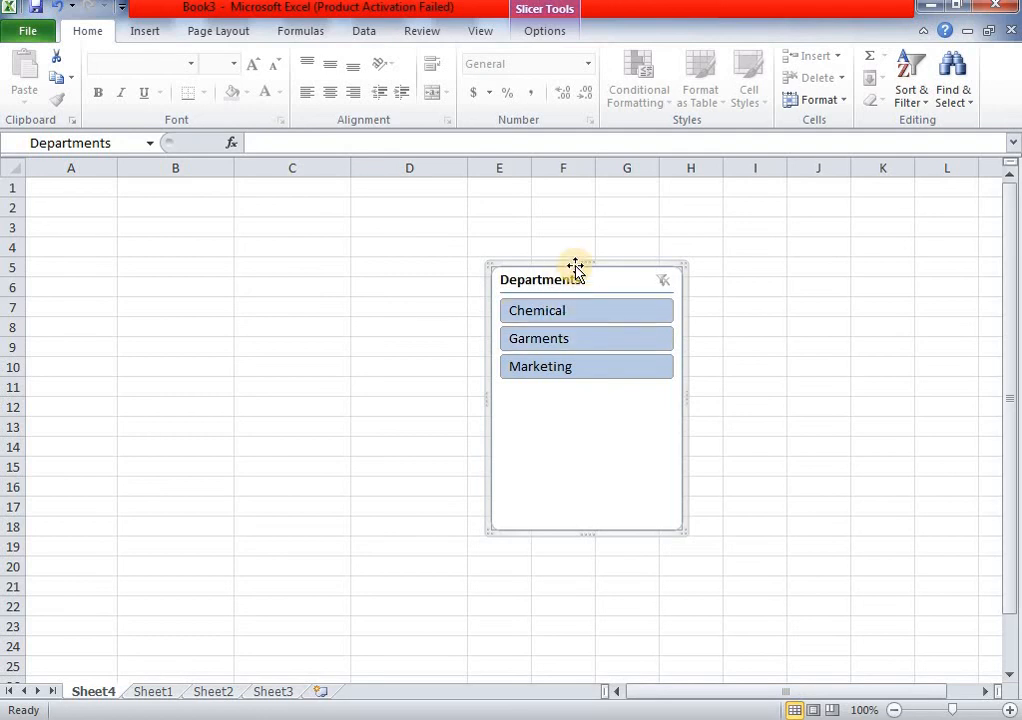
{"action": "key", "text": "Delete"}
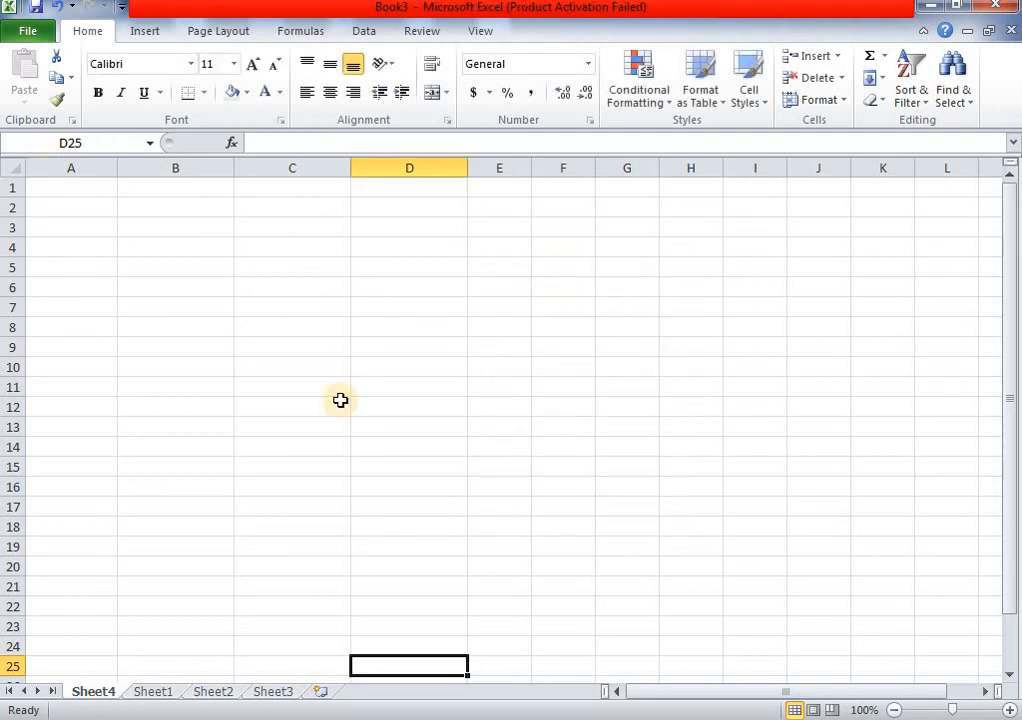
{"action": "left_click", "coordinate": [155, 689]}
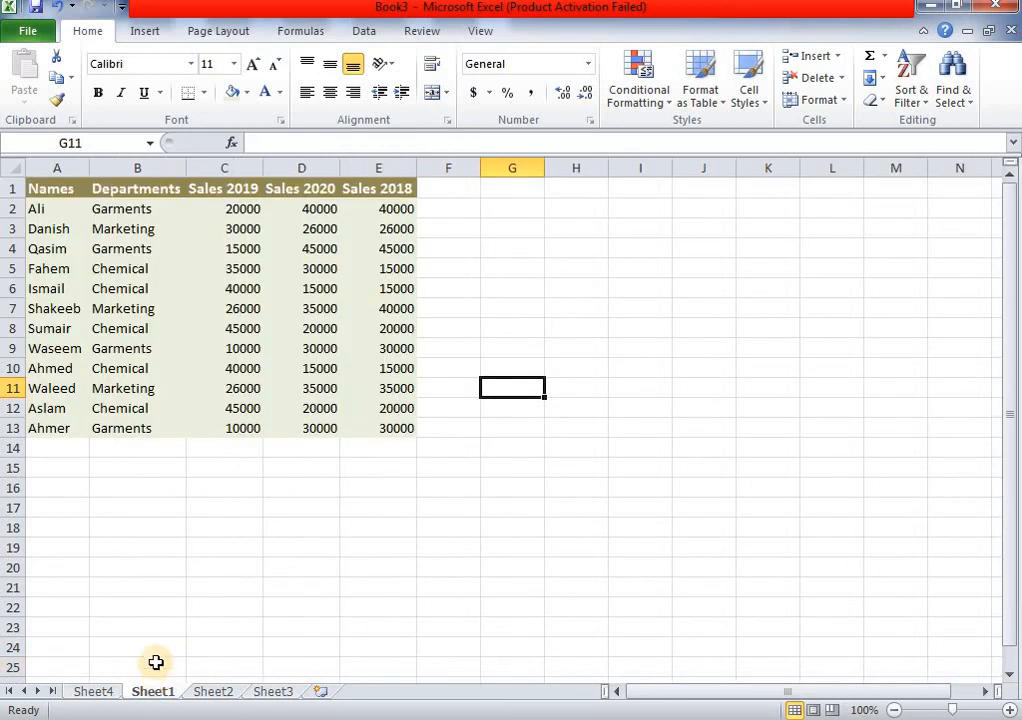